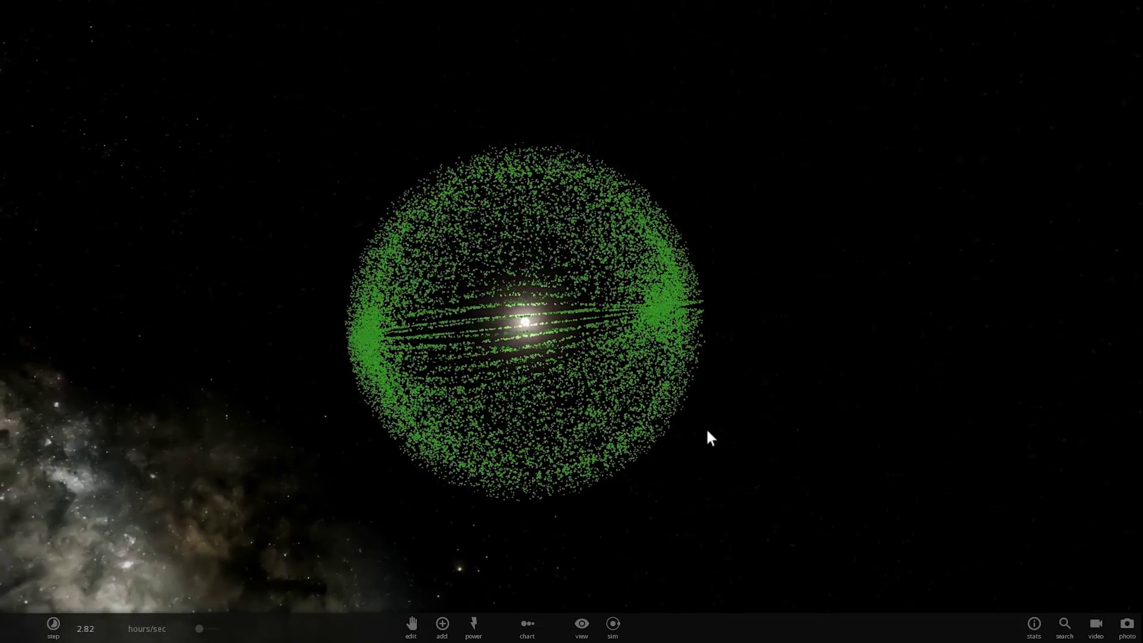
- Focus on Earth, slow the simulation to about 18 hours/sec, and frame the planet up close
{"action": "left_click_drag", "start_coordinate": [708, 430], "coordinate": [674, 430]}
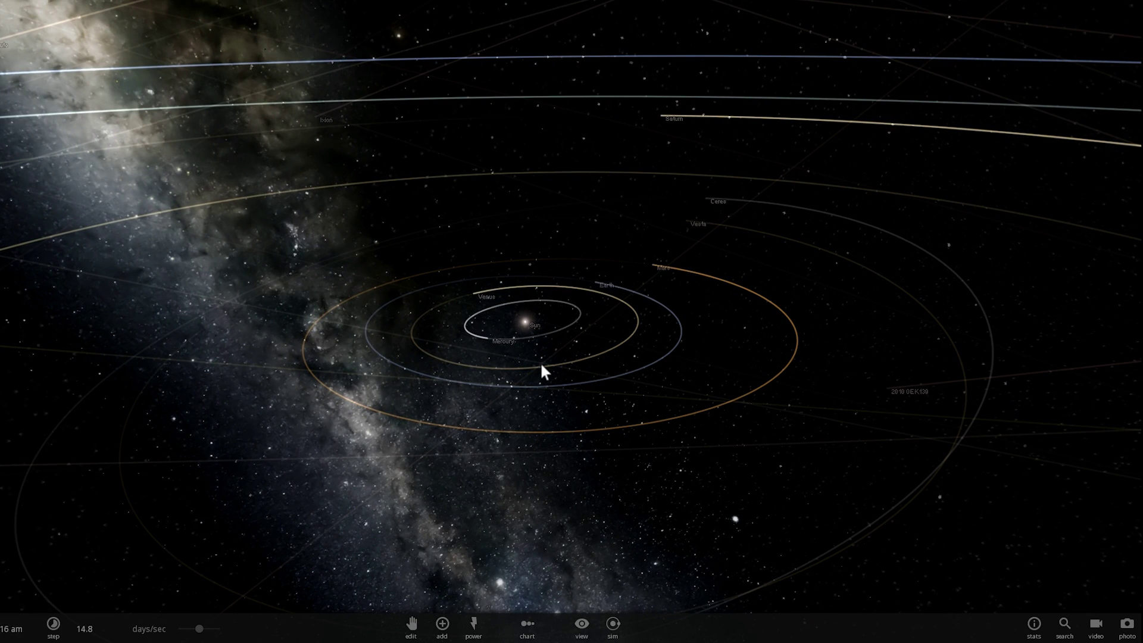
{"action": "left_click_drag", "start_coordinate": [541, 362], "coordinate": [574, 342]}
{"action": "scroll", "coordinate": [574, 342], "scroll_direction": "up", "scroll_amount": 3}
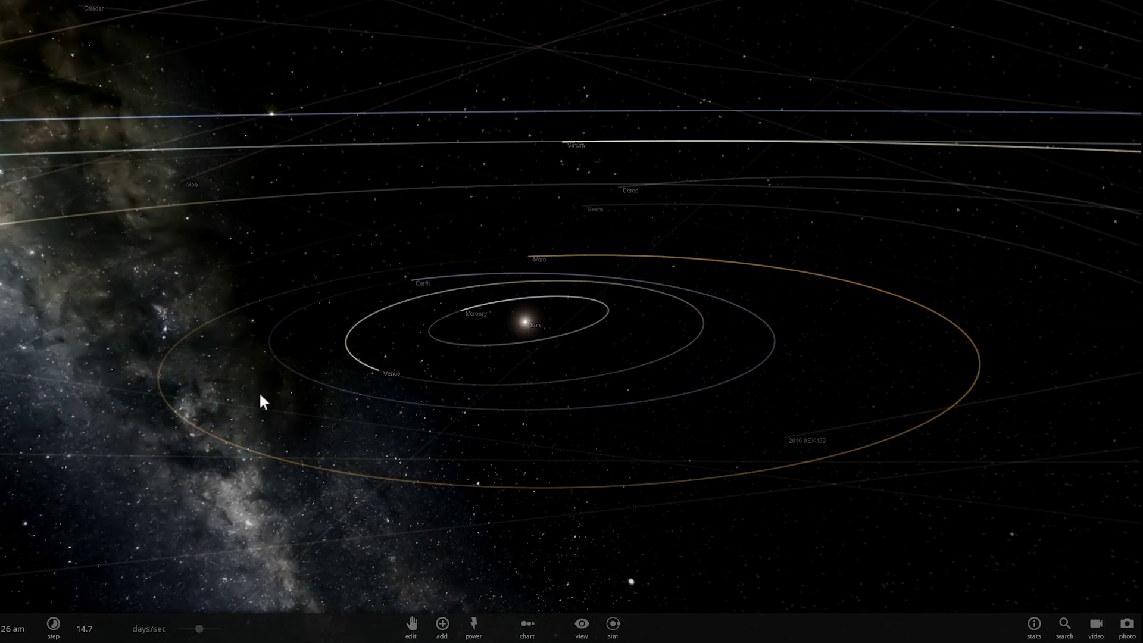
{"action": "left_click_drag", "start_coordinate": [281, 391], "coordinate": [306, 380]}
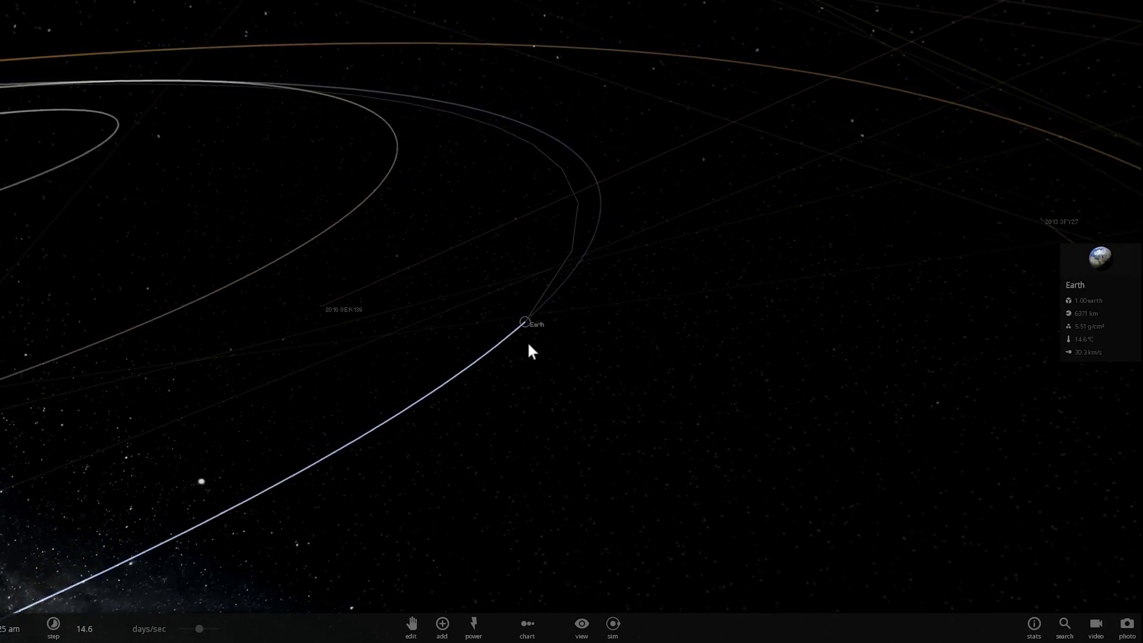
{"action": "left_click_drag", "start_coordinate": [528, 343], "coordinate": [204, 468]}
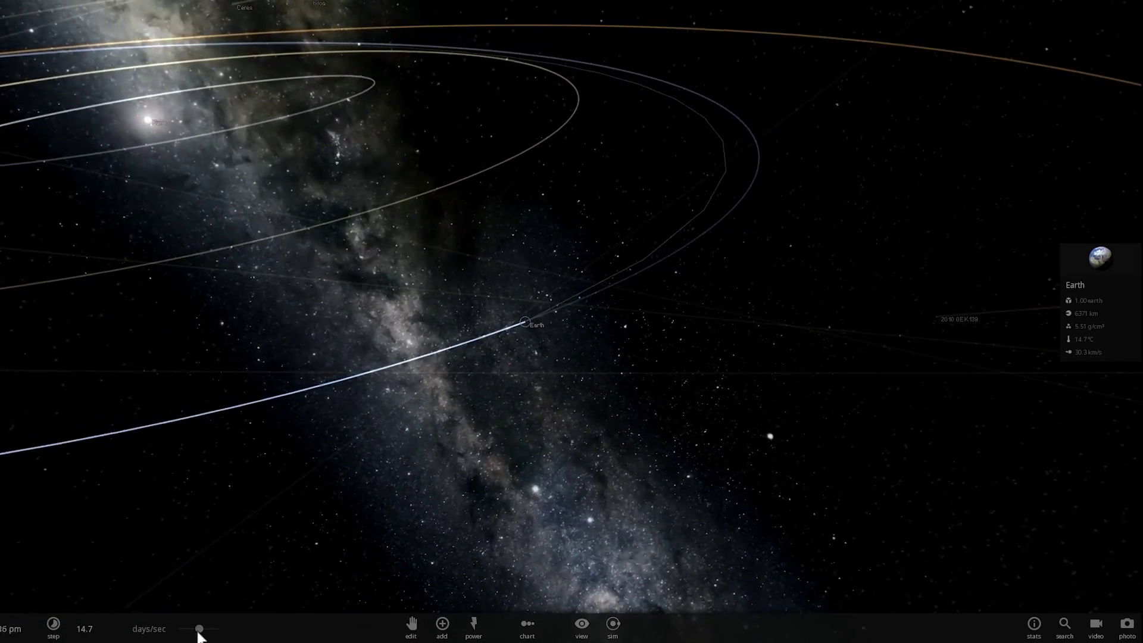
{"action": "left_click_drag", "start_coordinate": [199, 630], "coordinate": [171, 631]}
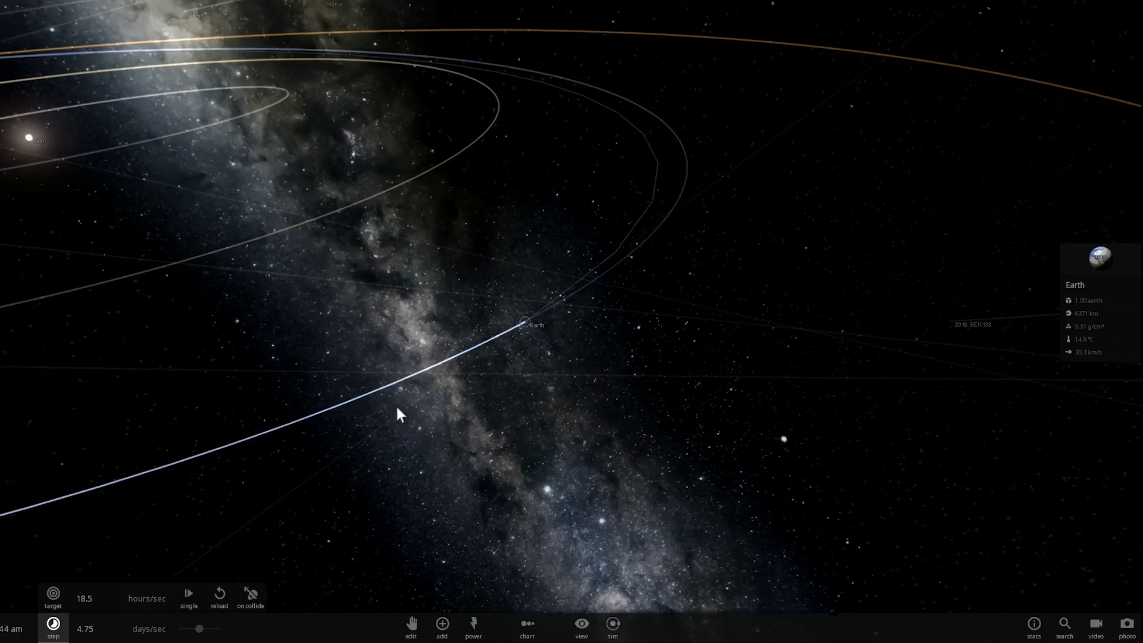
{"action": "left_click_drag", "start_coordinate": [396, 407], "coordinate": [483, 303]}
{"action": "scroll", "coordinate": [517, 333], "scroll_direction": "up", "scroll_amount": 10}
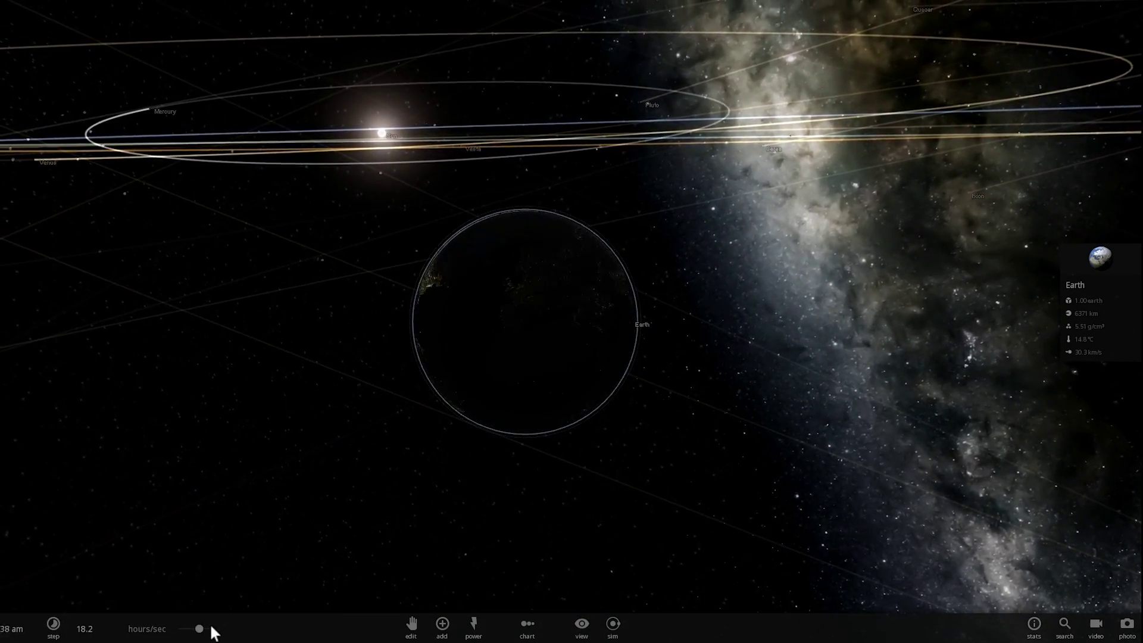
- Slow the simulation to about 7.1 hours/sec and frame Earth's orbit together with the inner planets
{"action": "left_click_drag", "start_coordinate": [199, 629], "coordinate": [183, 590]}
{"action": "left_click_drag", "start_coordinate": [280, 425], "coordinate": [238, 355]}
{"action": "scroll", "coordinate": [296, 323], "scroll_direction": "down", "scroll_amount": 10}
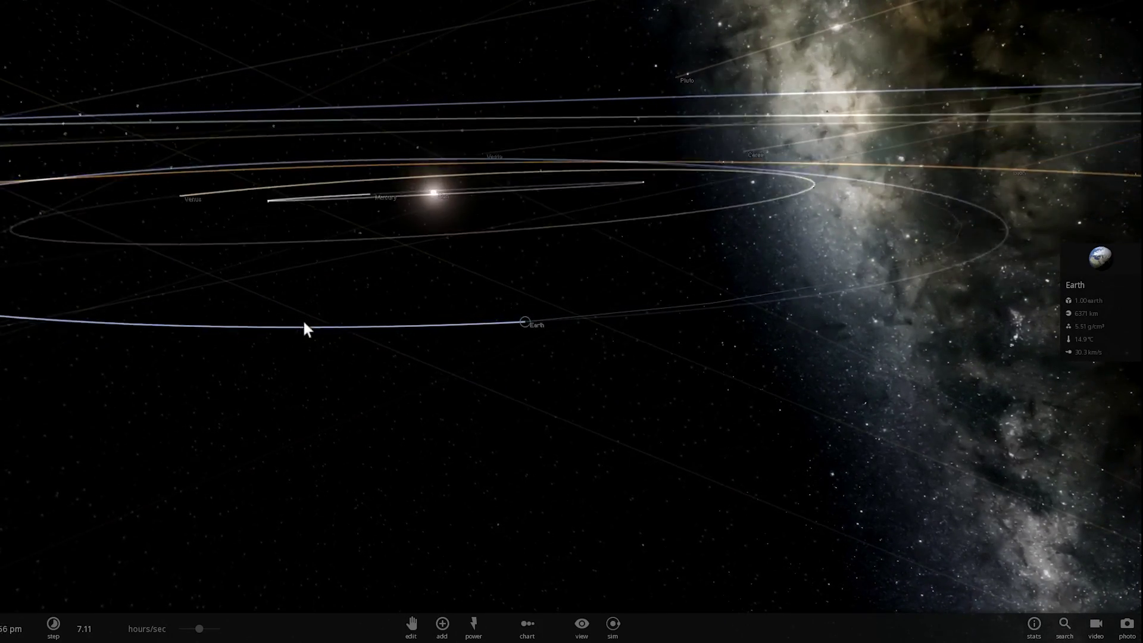
{"action": "left_click_drag", "start_coordinate": [304, 326], "coordinate": [335, 387]}
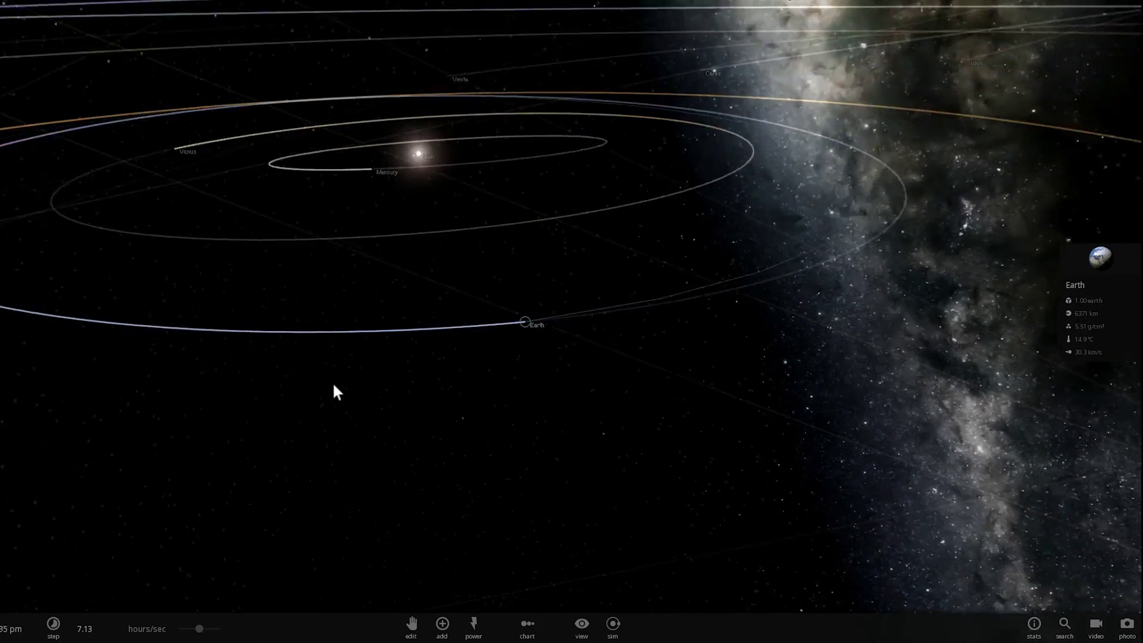
{"action": "left_click_drag", "start_coordinate": [515, 295], "coordinate": [397, 290]}
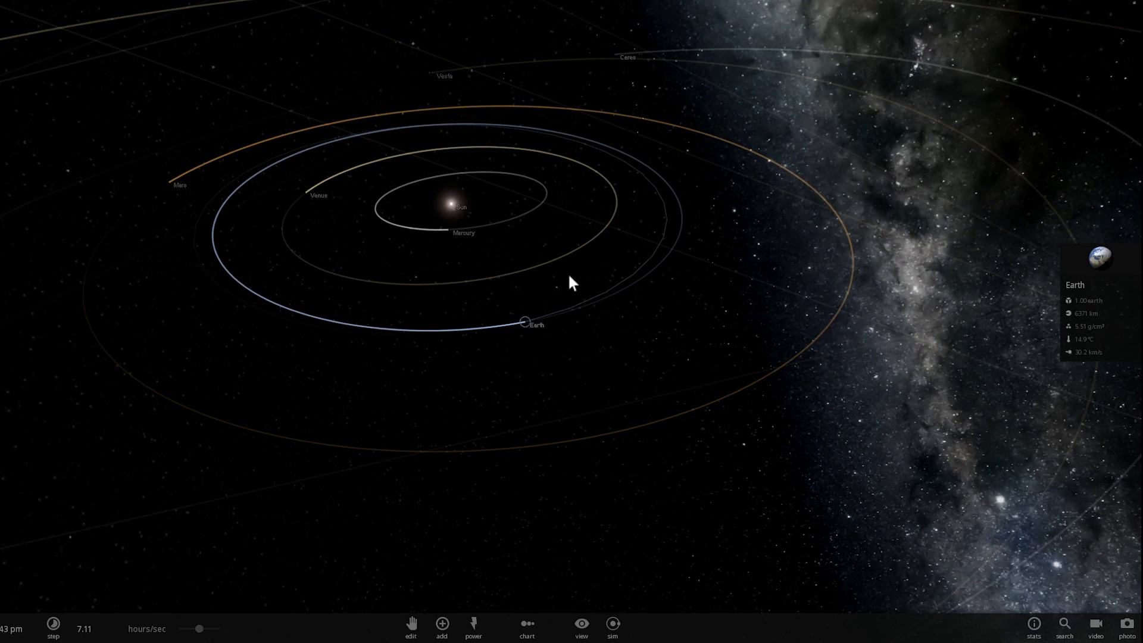
{"action": "left_click_drag", "start_coordinate": [545, 291], "coordinate": [506, 278]}
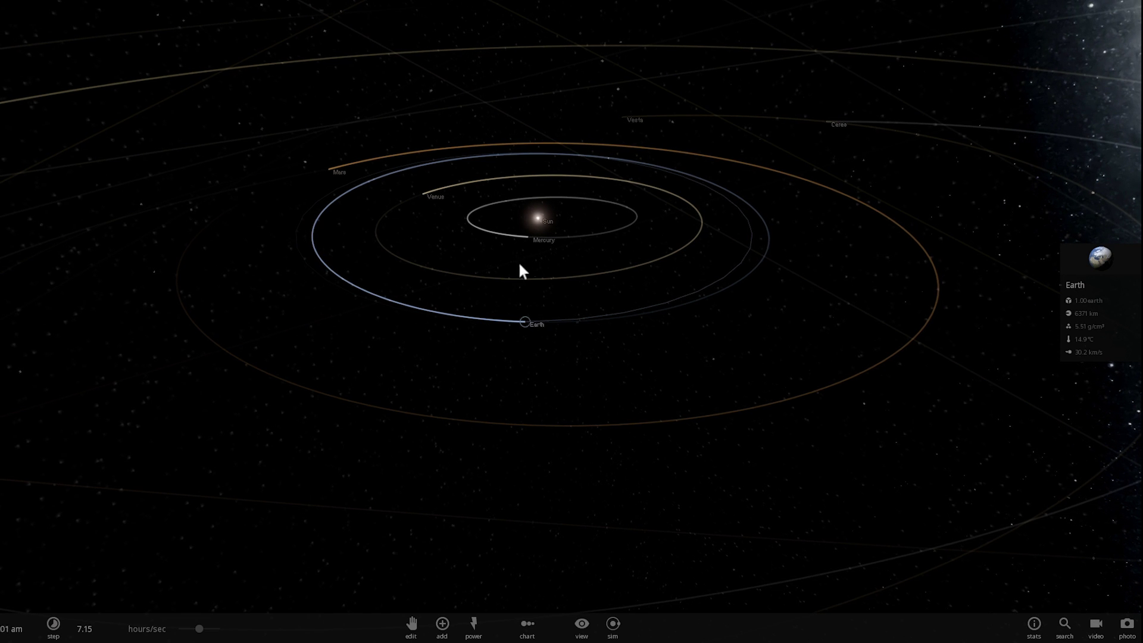
{"action": "left_click_drag", "start_coordinate": [536, 270], "coordinate": [553, 306]}
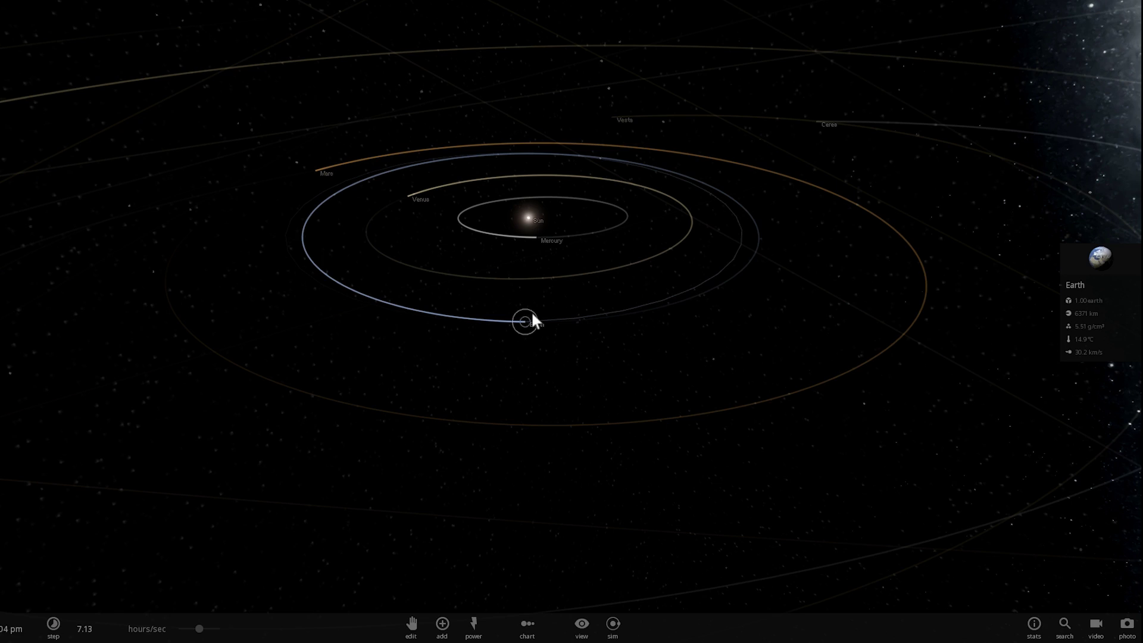
- Focus on the Sun and examine it closely from inside Mercury's orbit
{"action": "double_click", "coordinate": [527, 222]}
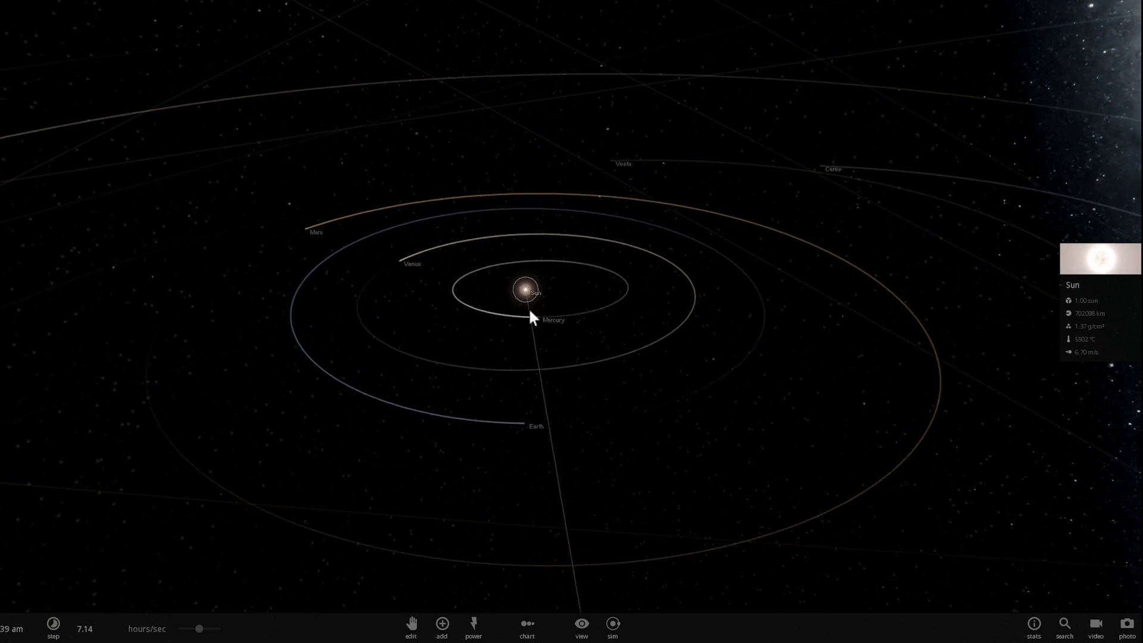
{"action": "left_click_drag", "start_coordinate": [496, 323], "coordinate": [522, 302]}
{"action": "scroll", "coordinate": [525, 313], "scroll_direction": "up", "scroll_amount": 3}
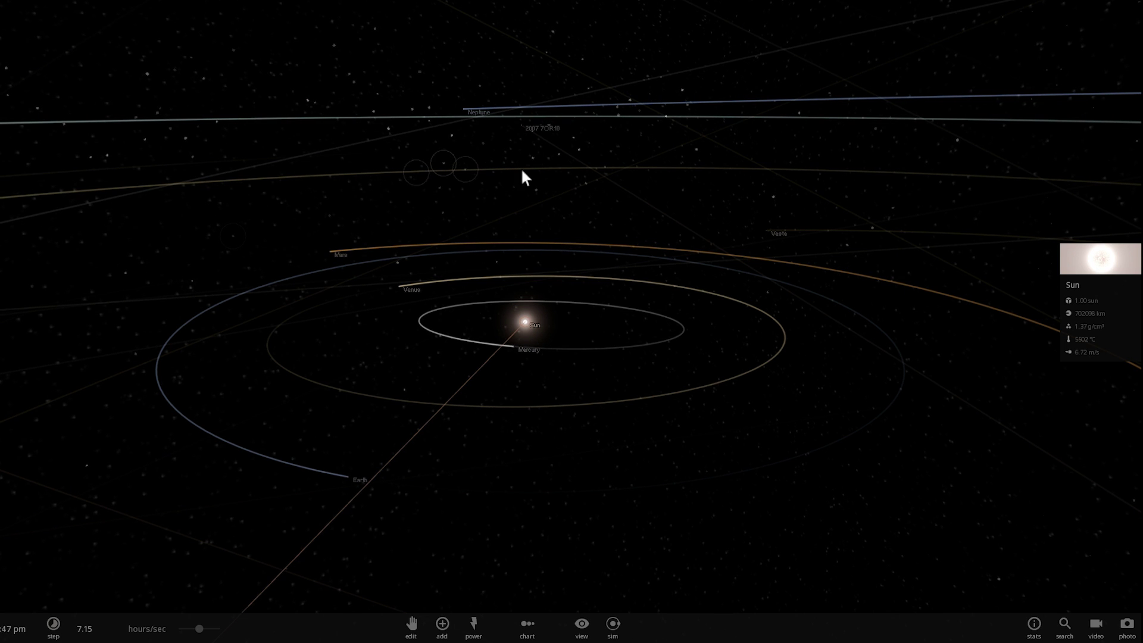
{"action": "left_click_drag", "start_coordinate": [669, 348], "coordinate": [614, 351]}
{"action": "scroll", "coordinate": [611, 346], "scroll_direction": "up", "scroll_amount": 5}
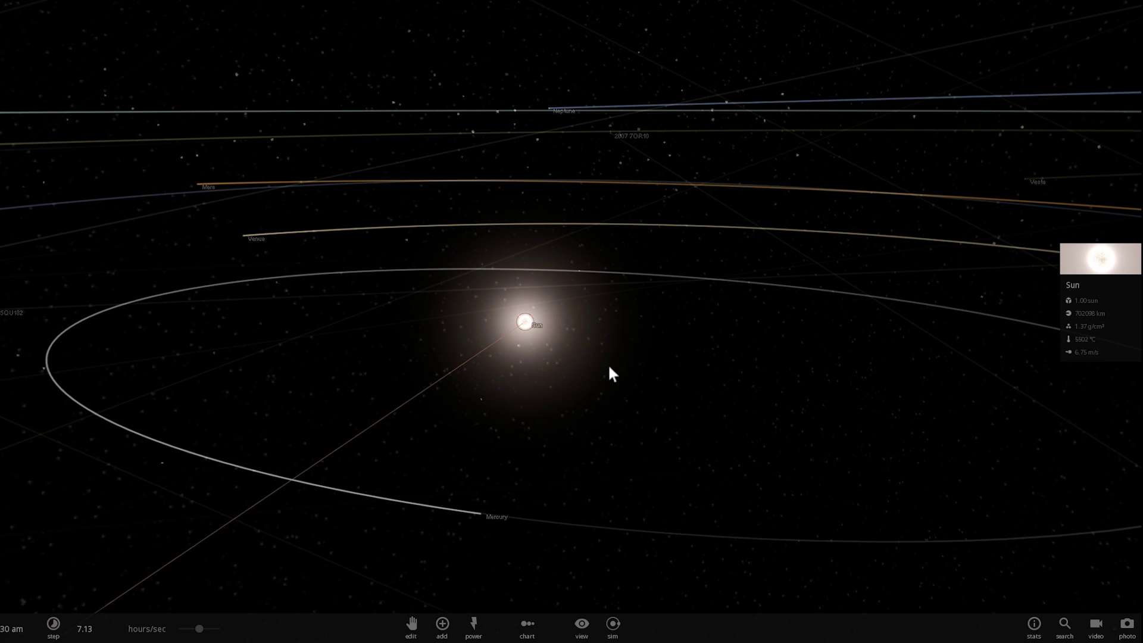
{"action": "left_click_drag", "start_coordinate": [609, 366], "coordinate": [578, 367]}
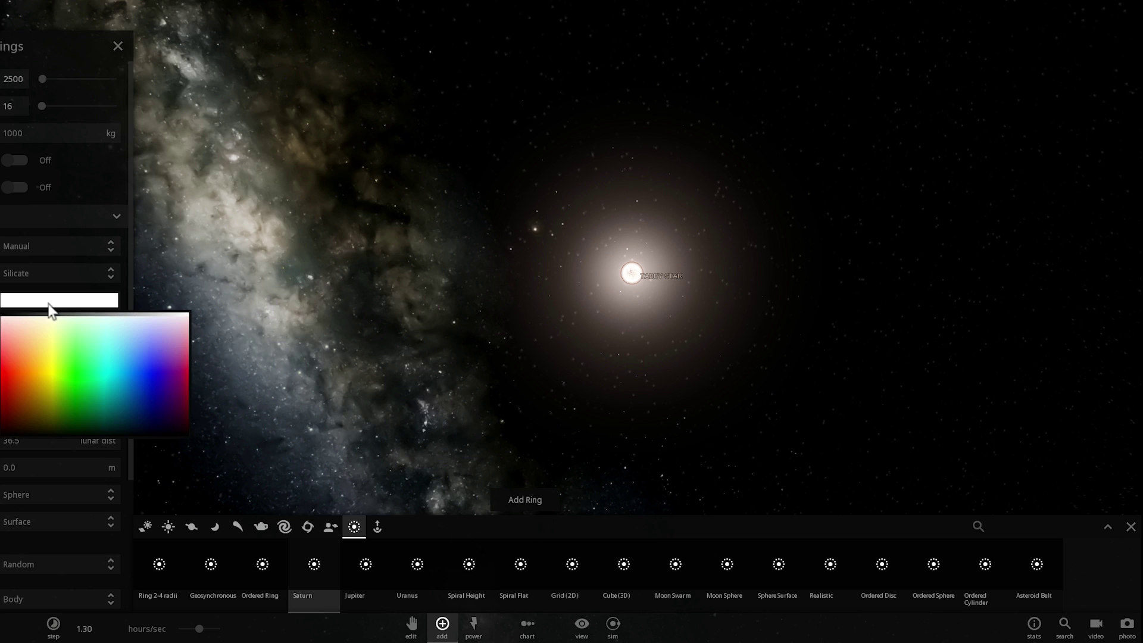
- Colour the Saturn ring preset light green and add it around the star
{"action": "left_click", "coordinate": [76, 338]}
{"action": "left_click", "coordinate": [307, 278]}
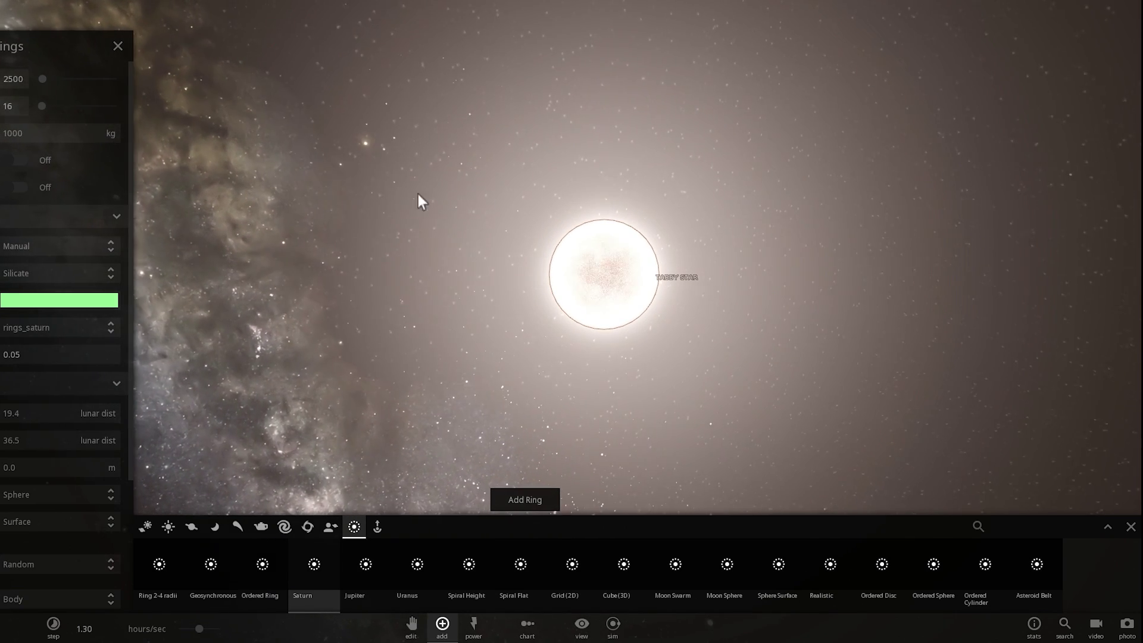
{"action": "scroll", "coordinate": [449, 243], "scroll_direction": "down", "scroll_amount": 5}
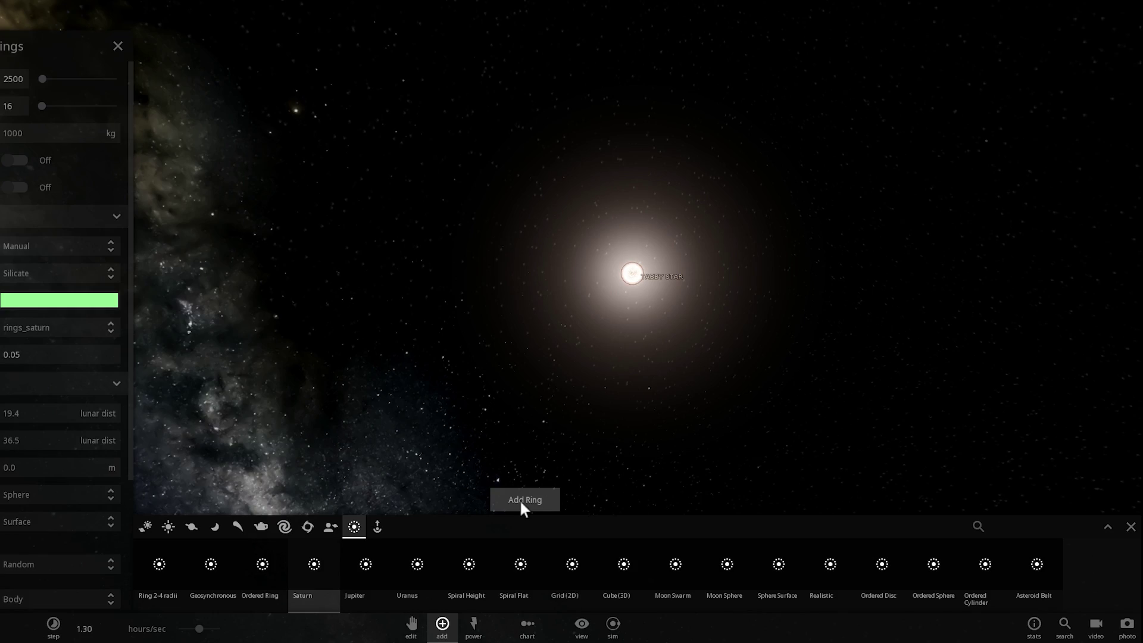
{"action": "left_click", "coordinate": [521, 504]}
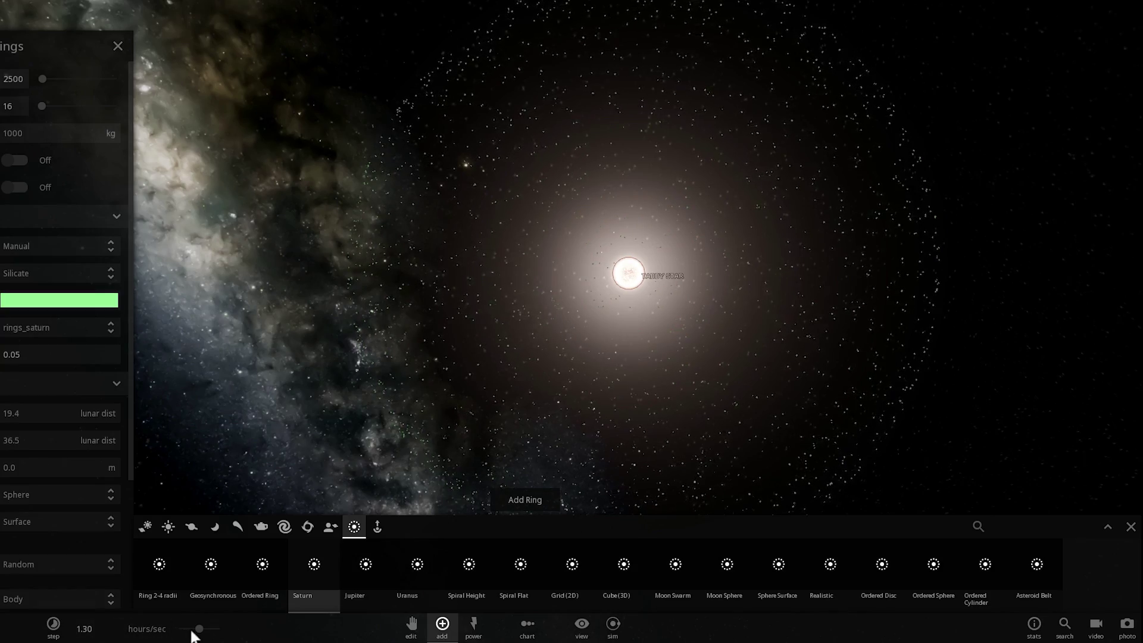
- Speed the simulation up to about 9.5 hours/sec so the ring particles orbit the star faster
{"action": "mouse_move", "coordinate": [202, 631]}
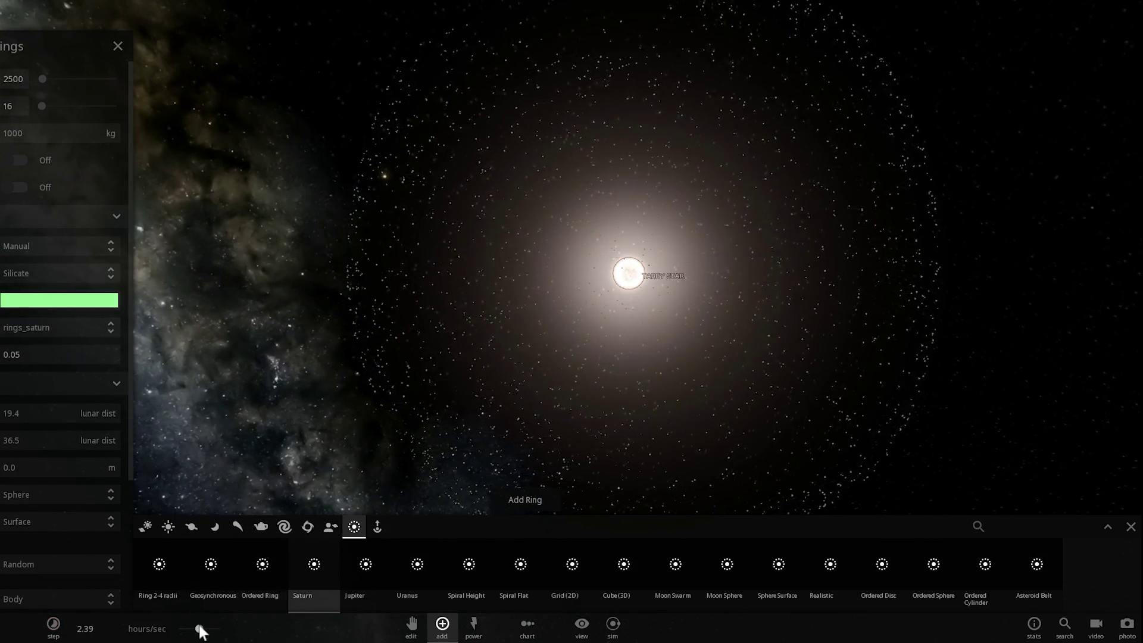
{"action": "left_click_drag", "start_coordinate": [200, 631], "coordinate": [208, 633]}
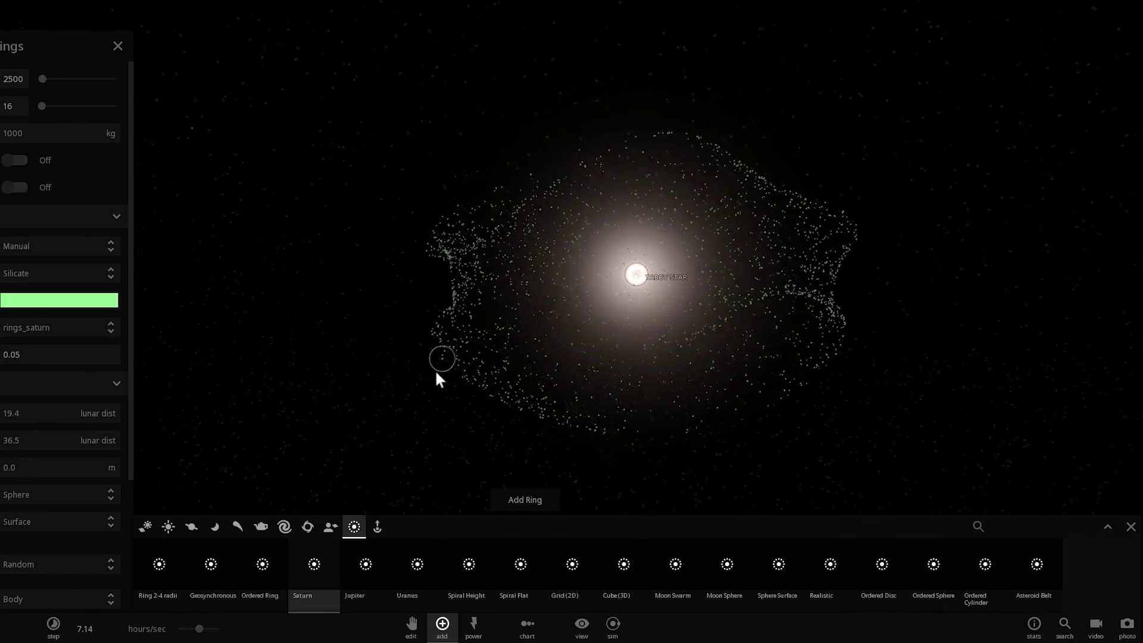
{"action": "left_click_drag", "start_coordinate": [199, 628], "coordinate": [209, 631]}
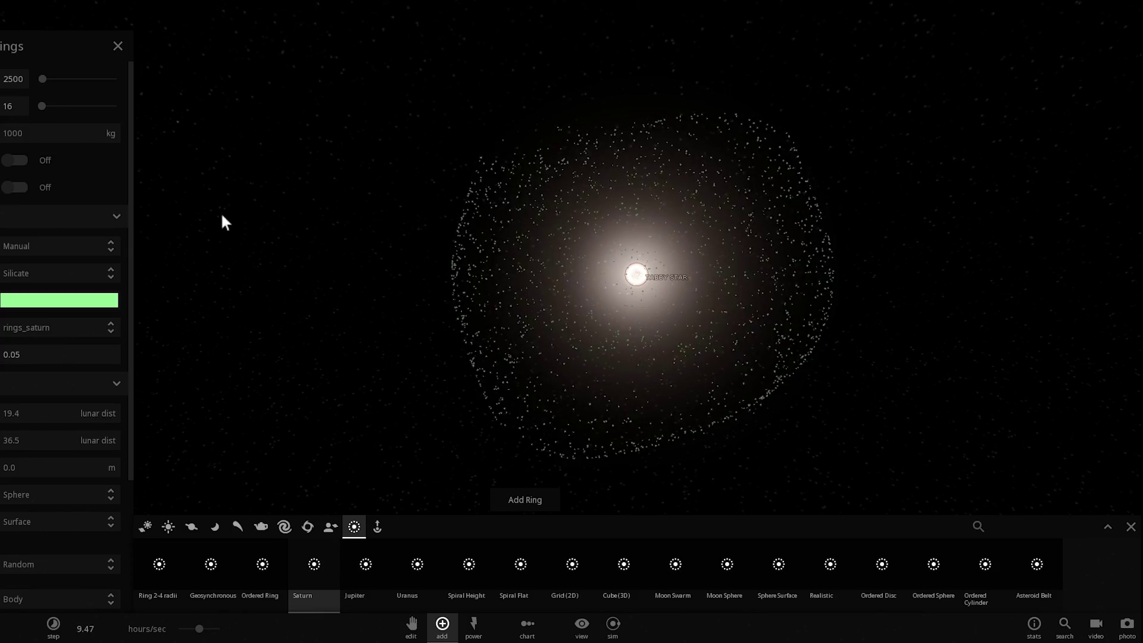
- Close the ring settings and open the simulation of the solar system
{"action": "left_click", "coordinate": [118, 48]}
{"action": "key", "text": "Escape"}
{"action": "left_click", "coordinate": [17, 175]}
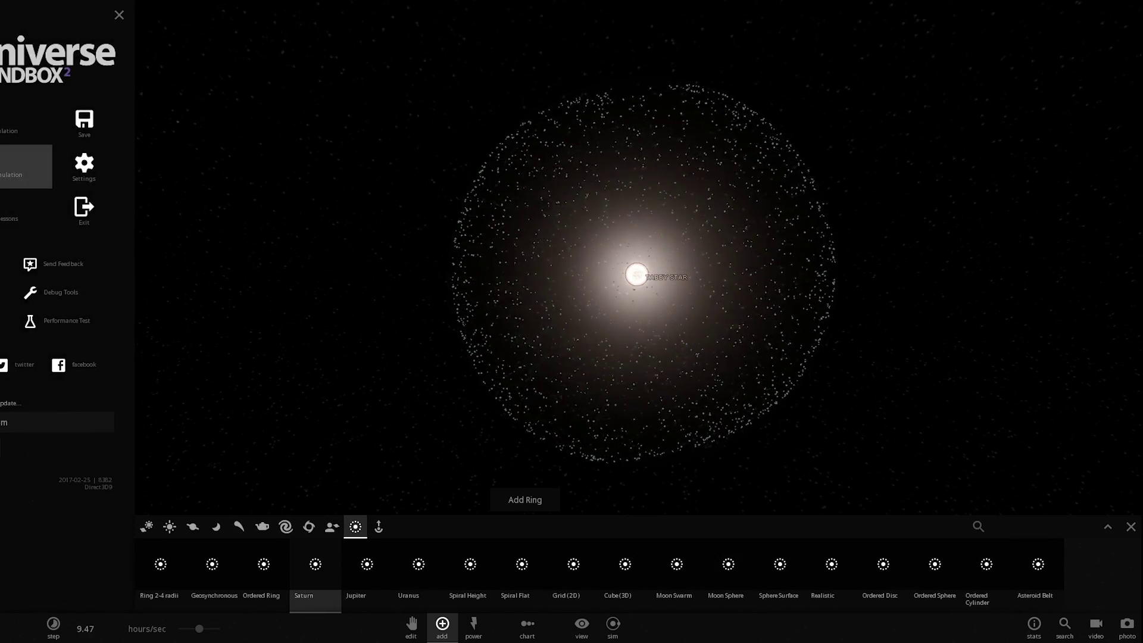
{"action": "left_click", "coordinate": [7, 122]}
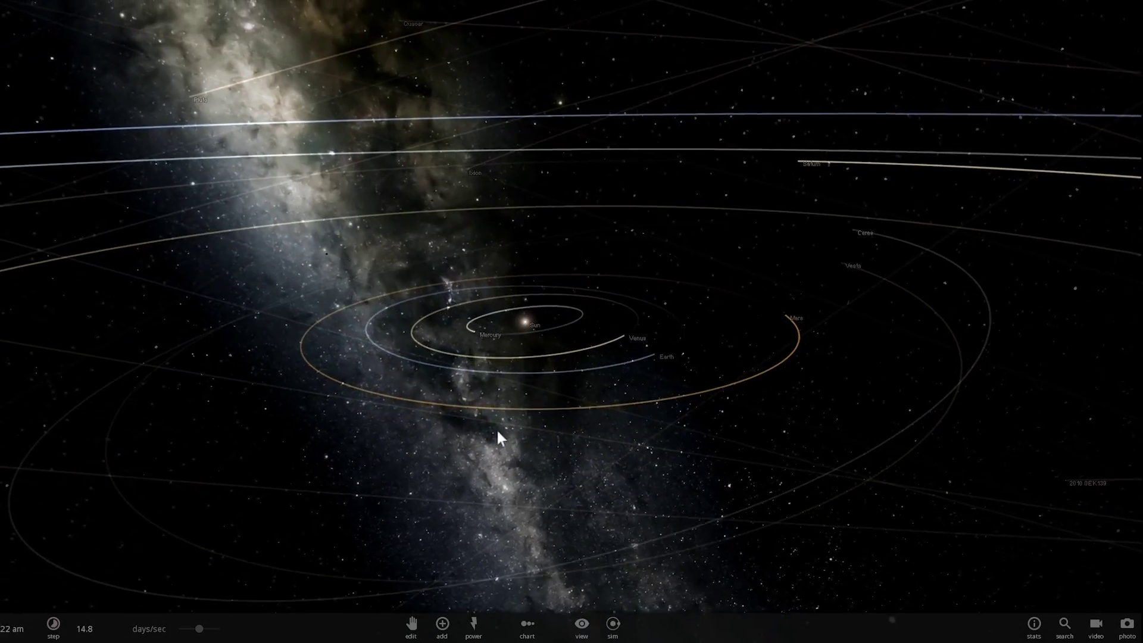
- Focus on Earth in the solar system and slow the simulation to about 2.4 days/sec
{"action": "left_click_drag", "start_coordinate": [193, 630], "coordinate": [187, 628]}
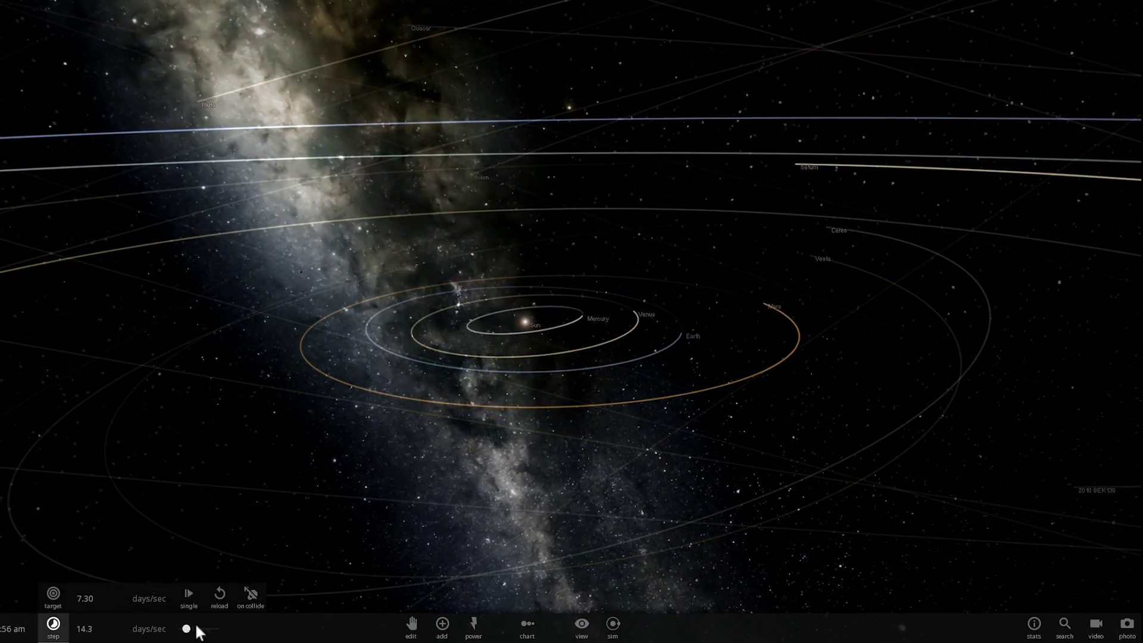
{"action": "left_click_drag", "start_coordinate": [434, 494], "coordinate": [565, 427]}
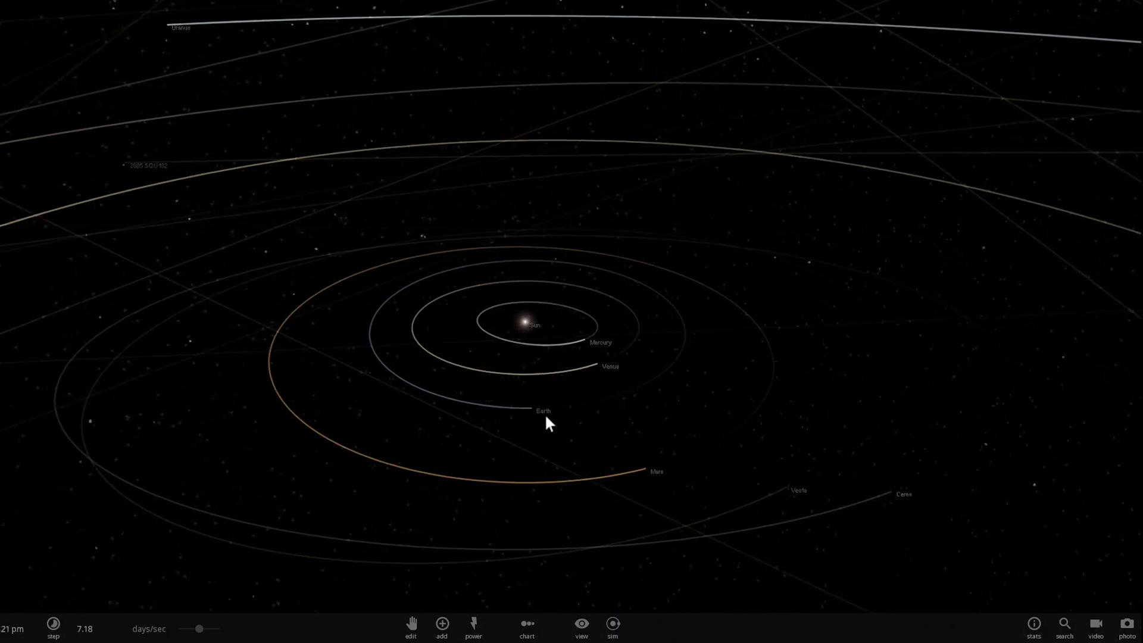
{"action": "left_click", "coordinate": [543, 411]}
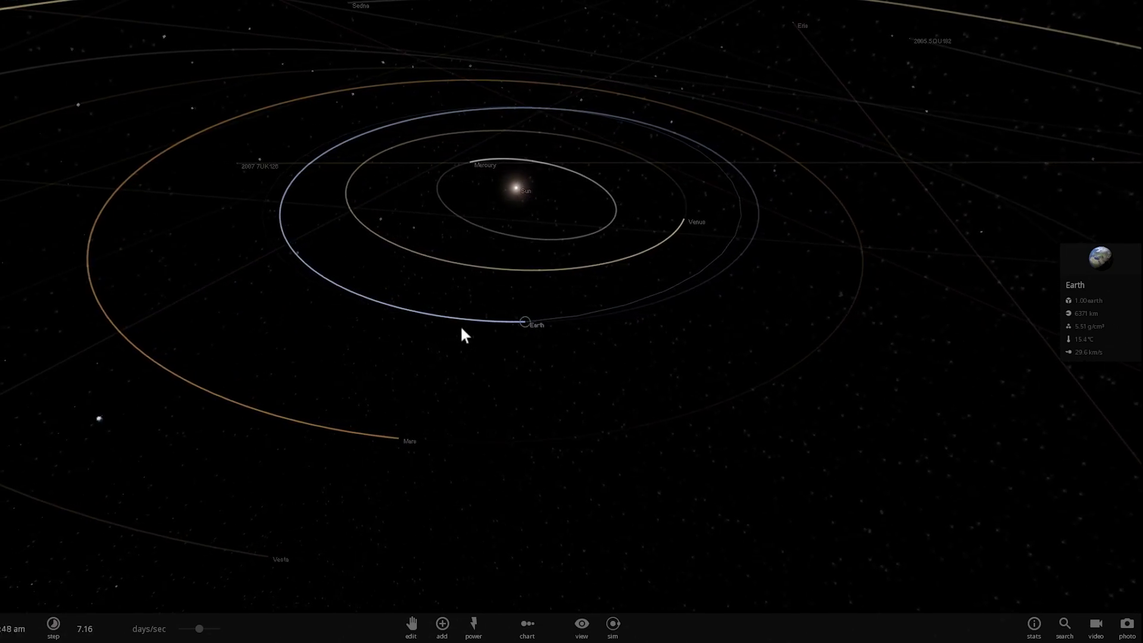
{"action": "left_click_drag", "start_coordinate": [199, 633], "coordinate": [187, 632]}
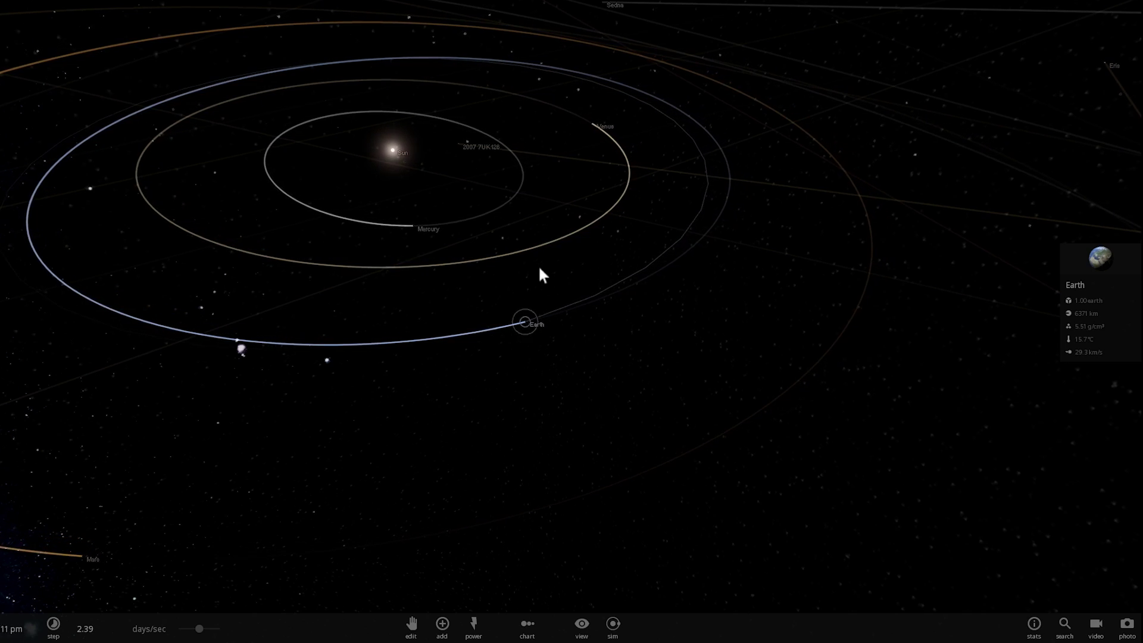
- Focus on Mercury and frame its sunlit surface up close
{"action": "left_click", "coordinate": [428, 227]}
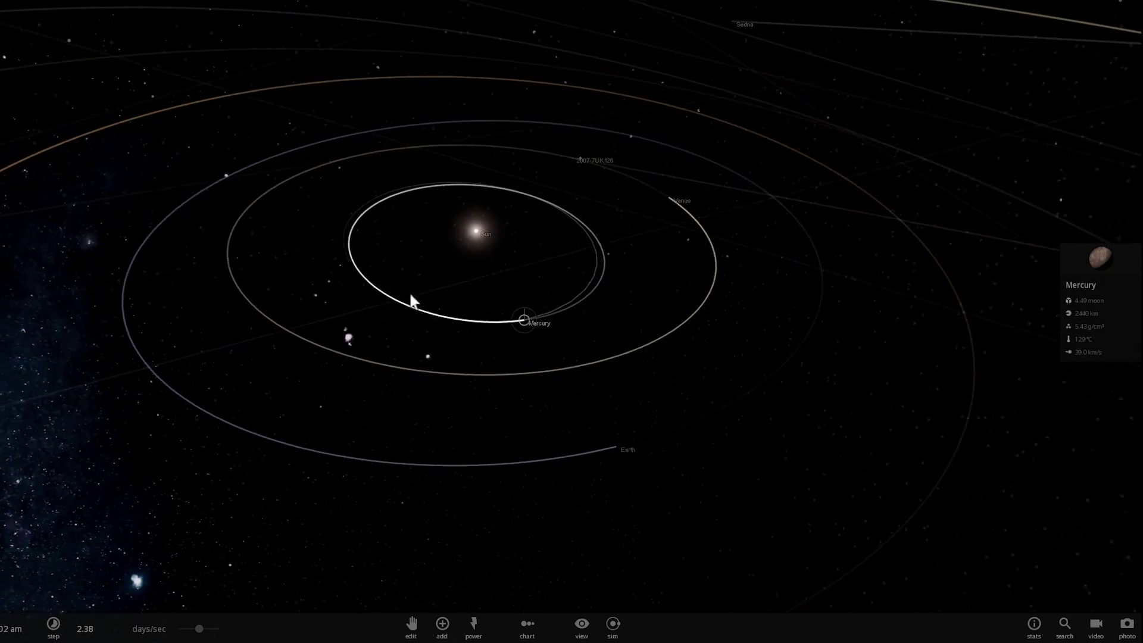
{"action": "scroll", "coordinate": [534, 324], "scroll_direction": "up", "scroll_amount": 15}
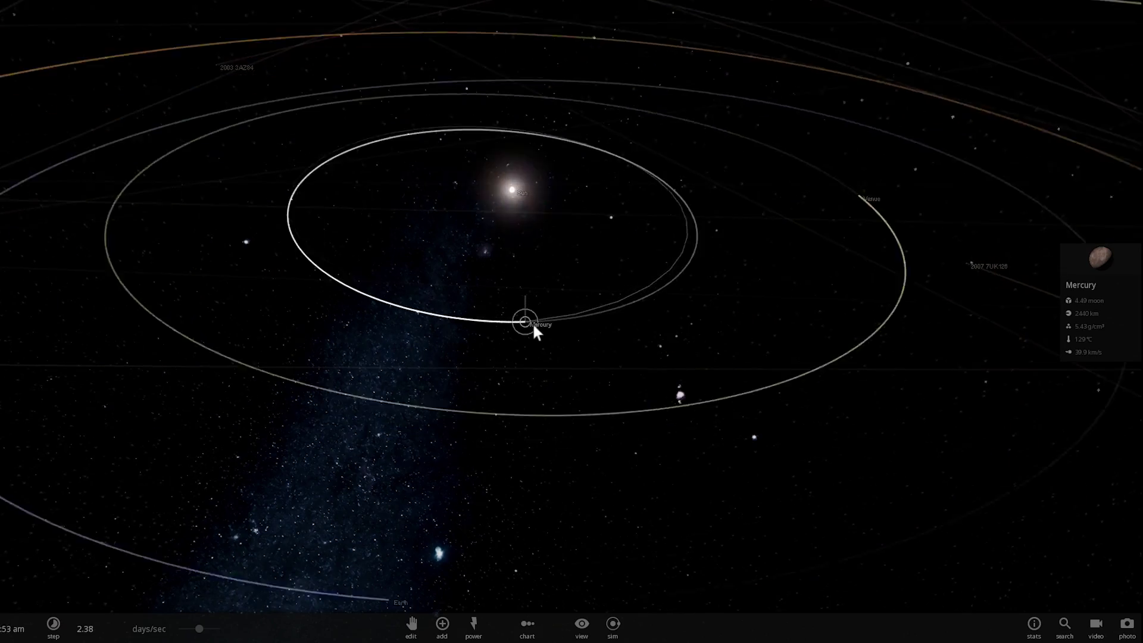
{"action": "scroll", "coordinate": [529, 318], "scroll_direction": "up", "scroll_amount": 4}
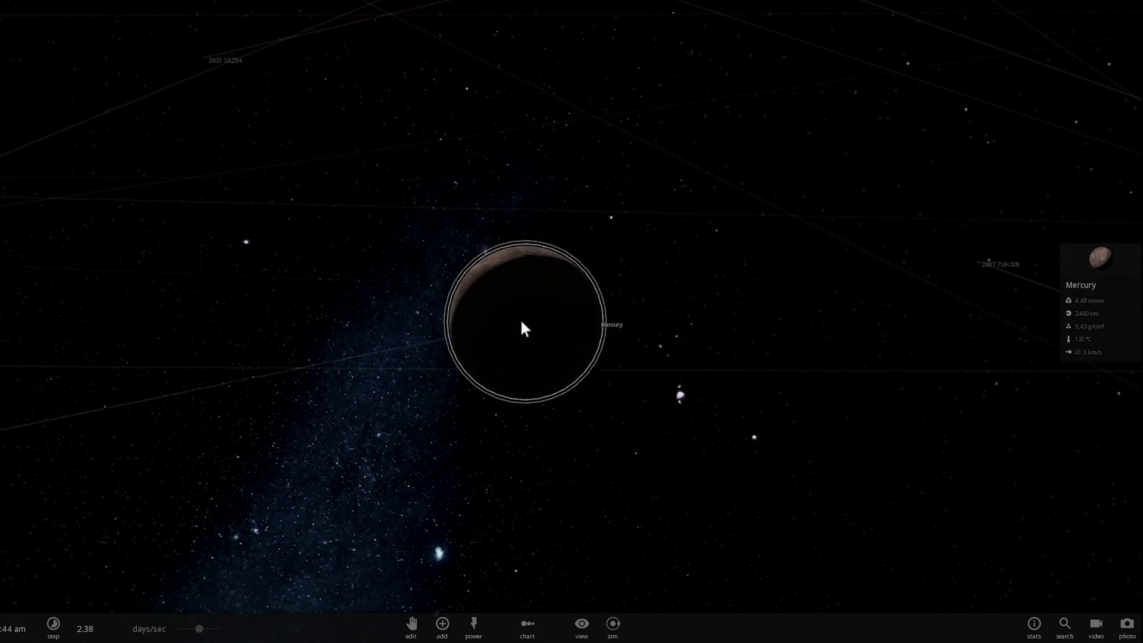
{"action": "left_click_drag", "start_coordinate": [483, 313], "coordinate": [647, 291]}
{"action": "scroll", "coordinate": [584, 318], "scroll_direction": "up", "scroll_amount": 3}
{"action": "scroll", "coordinate": [647, 291], "scroll_direction": "up", "scroll_amount": 3}
{"action": "left_click_drag", "start_coordinate": [407, 283], "coordinate": [381, 262]}
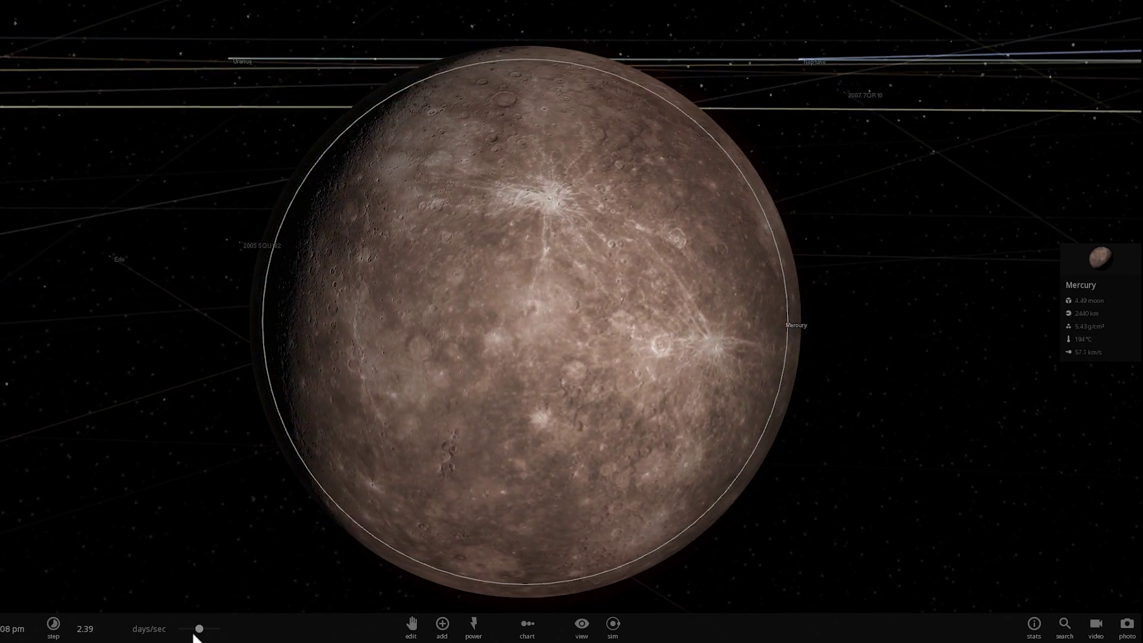
- Open Mercury's material composition and slow the simulation to about 6.8 hours/sec while viewing the planet's sunlit side
{"action": "left_click", "coordinate": [1088, 244]}
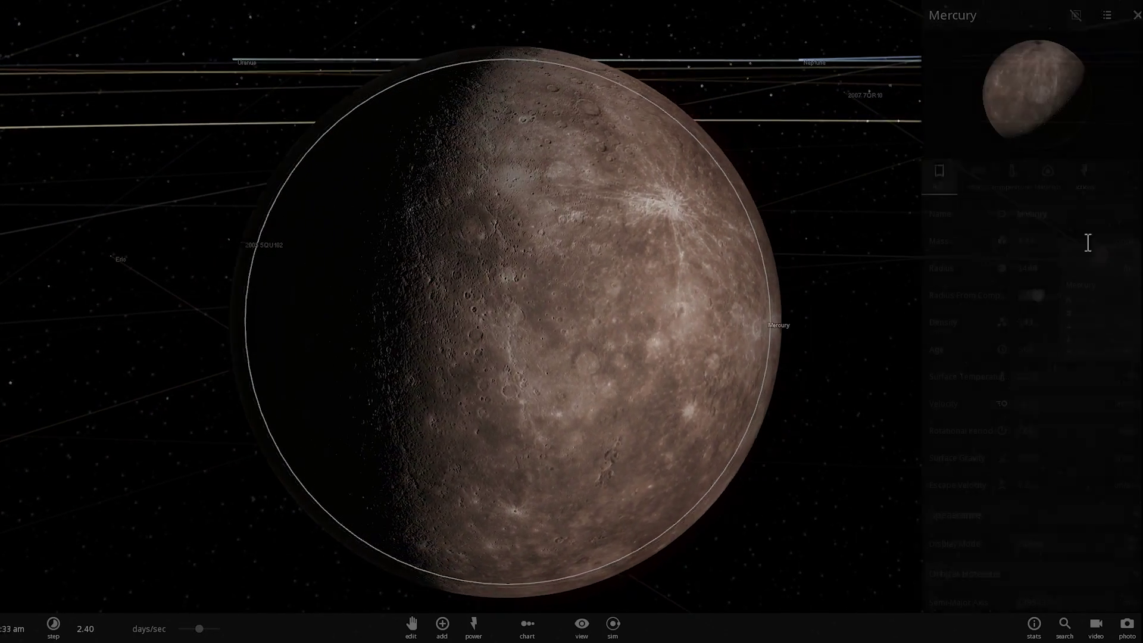
{"action": "left_click", "coordinate": [1037, 174]}
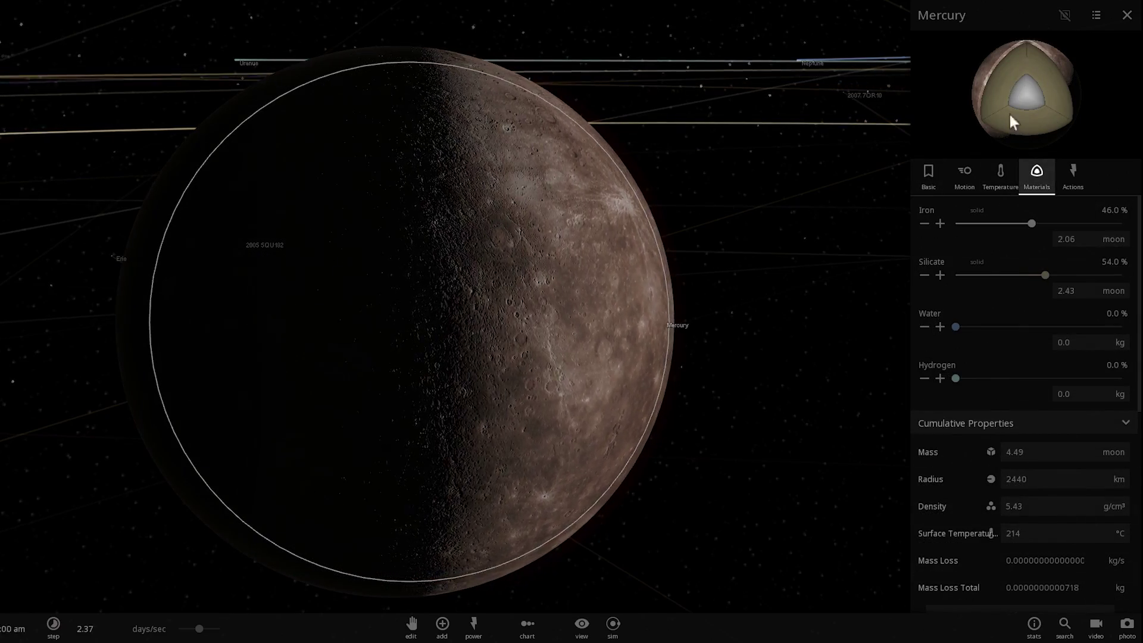
{"action": "left_click_drag", "start_coordinate": [704, 262], "coordinate": [427, 260]}
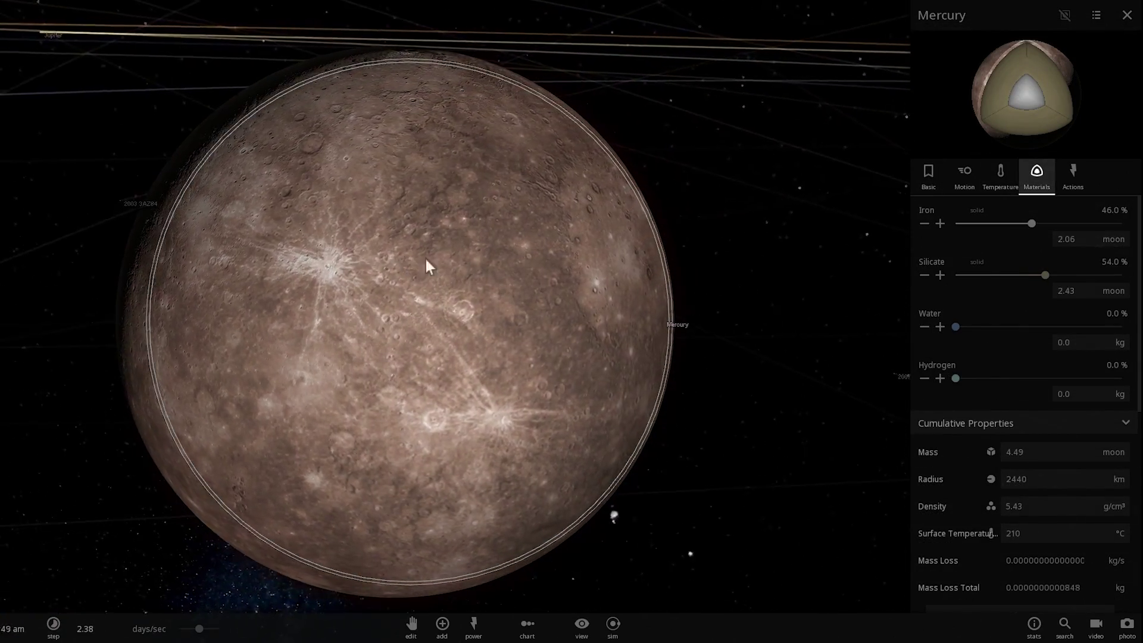
{"action": "left_click_drag", "start_coordinate": [478, 296], "coordinate": [281, 380]}
{"action": "left_click_drag", "start_coordinate": [201, 629], "coordinate": [177, 620]}
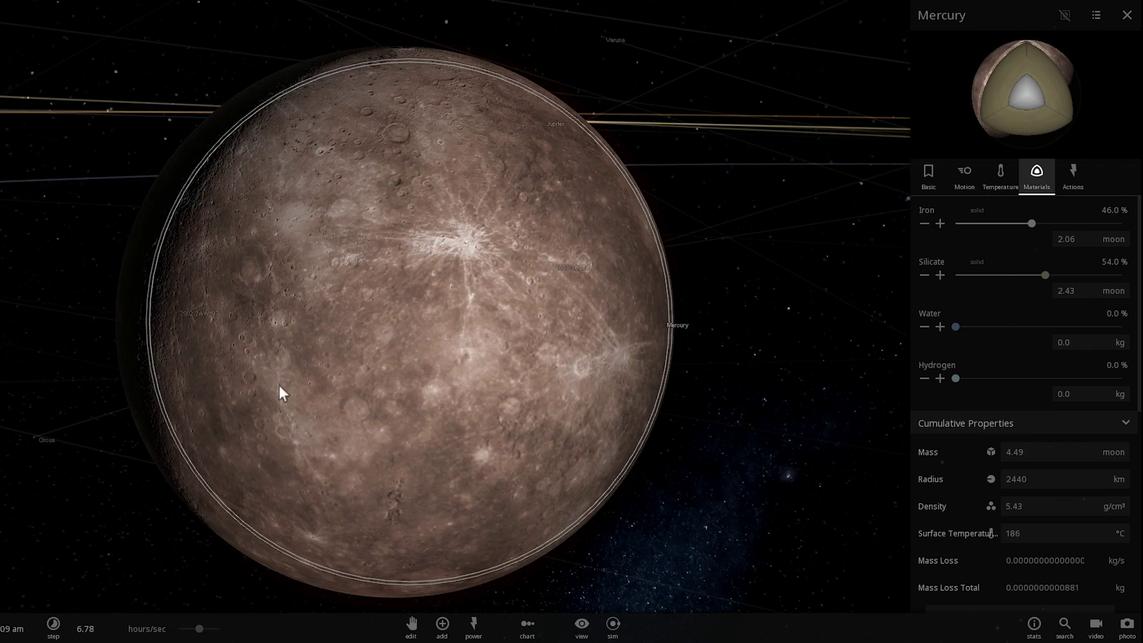
- Examine Mercury's cratered surface from several angles, both up close and from farther away
{"action": "left_click_drag", "start_coordinate": [344, 365], "coordinate": [311, 357]}
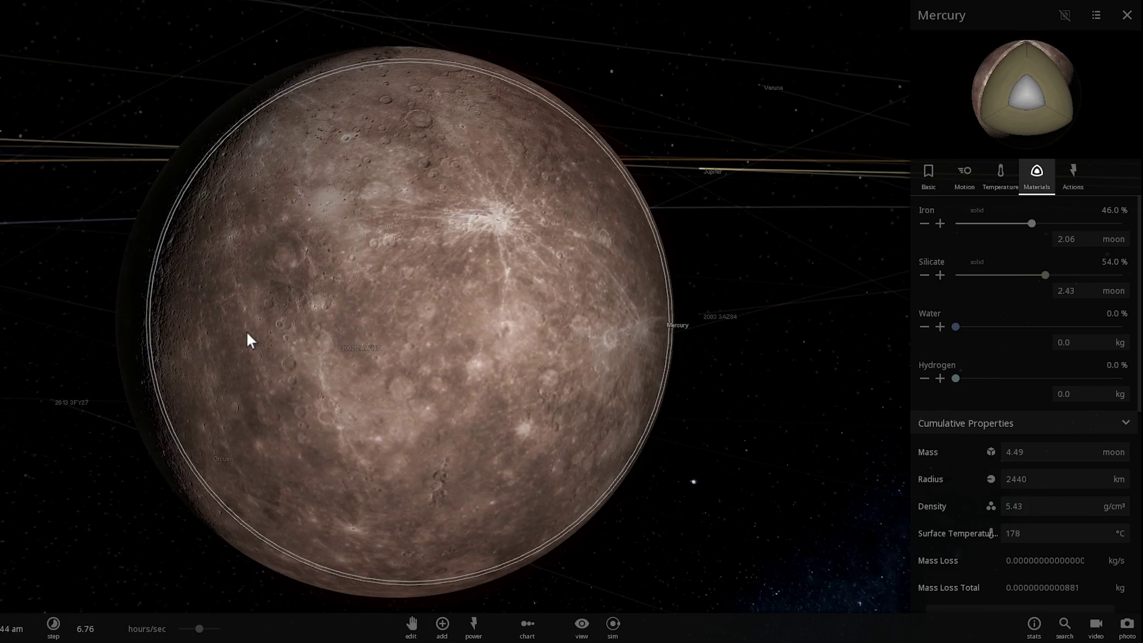
{"action": "left_click_drag", "start_coordinate": [247, 334], "coordinate": [459, 289]}
{"action": "scroll", "coordinate": [139, 210], "scroll_direction": "down", "scroll_amount": 3}
{"action": "scroll", "coordinate": [455, 285], "scroll_direction": "up", "scroll_amount": 3}
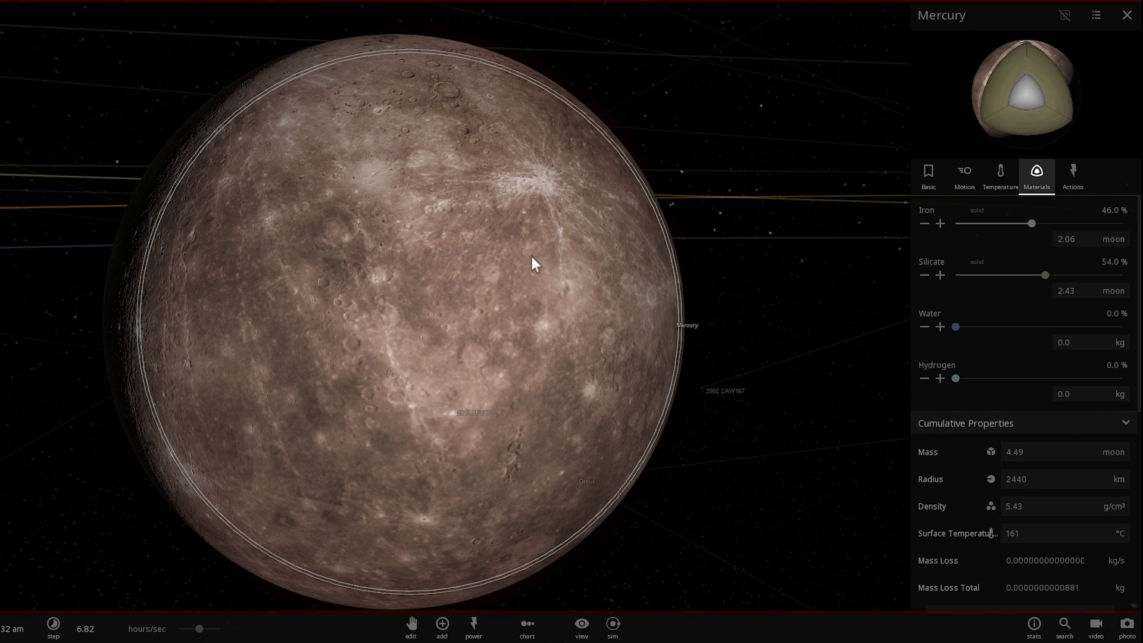
{"action": "left_click_drag", "start_coordinate": [523, 251], "coordinate": [447, 246]}
{"action": "scroll", "coordinate": [446, 253], "scroll_direction": "up", "scroll_amount": 3}
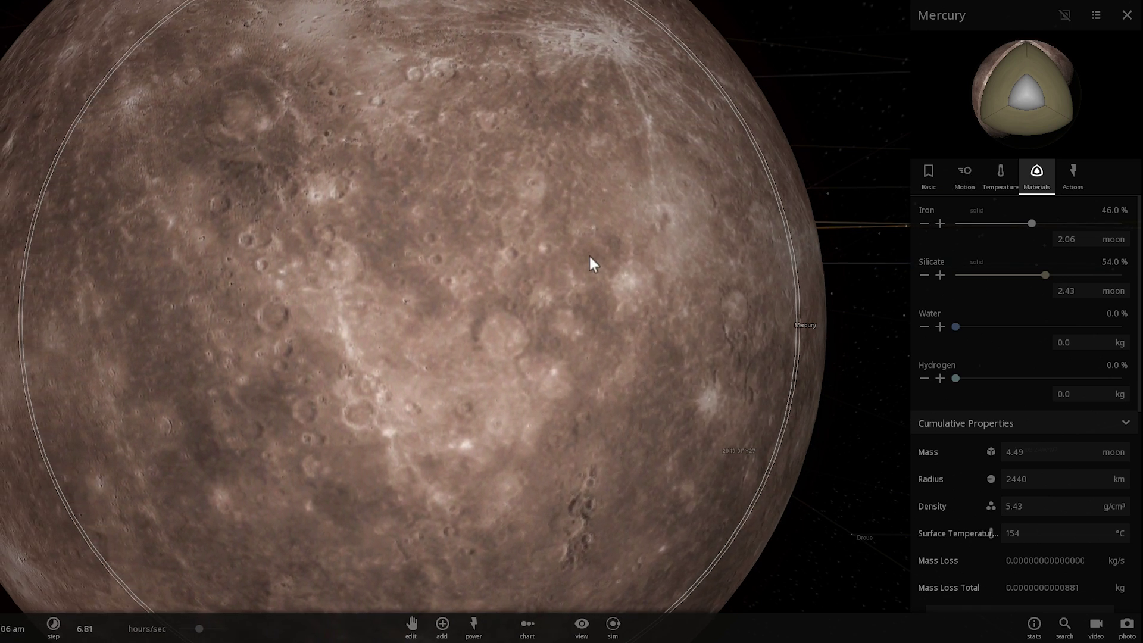
{"action": "scroll", "coordinate": [589, 253], "scroll_direction": "down", "scroll_amount": 5}
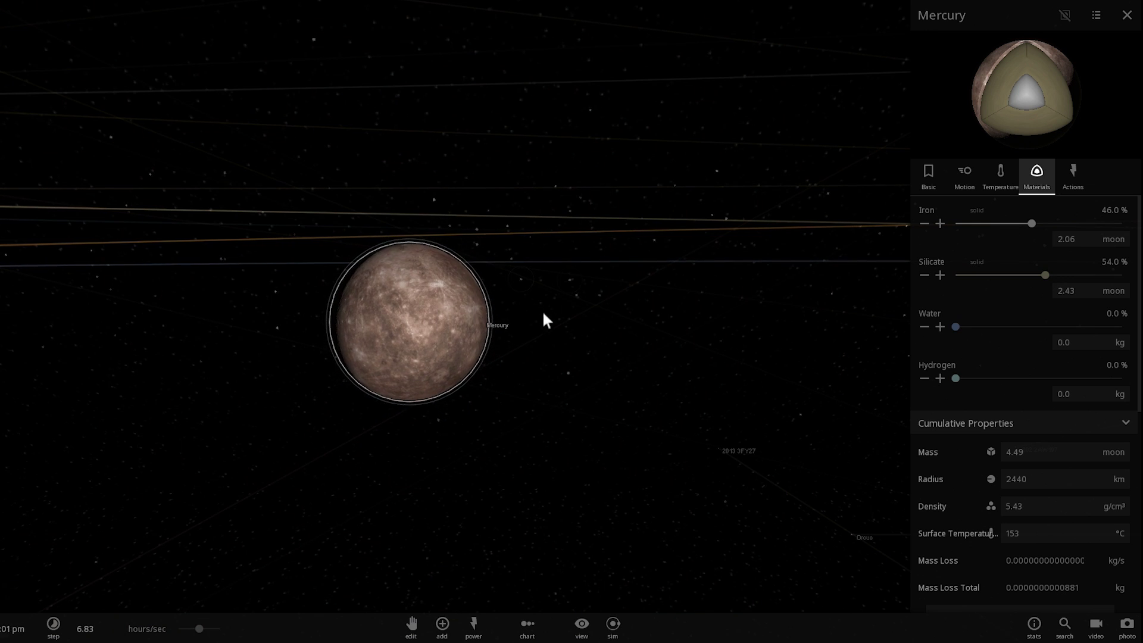
{"action": "left_click_drag", "start_coordinate": [541, 310], "coordinate": [495, 330]}
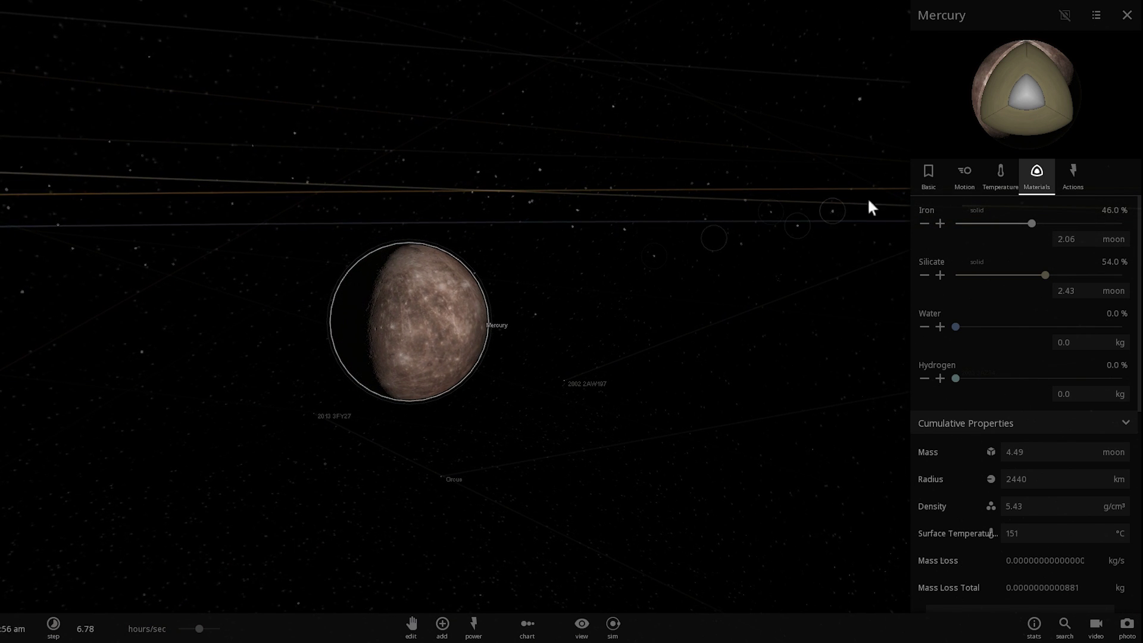
- Show Mercury's basic properties and view its night side and its orbit around the Sun
{"action": "left_click", "coordinate": [930, 174]}
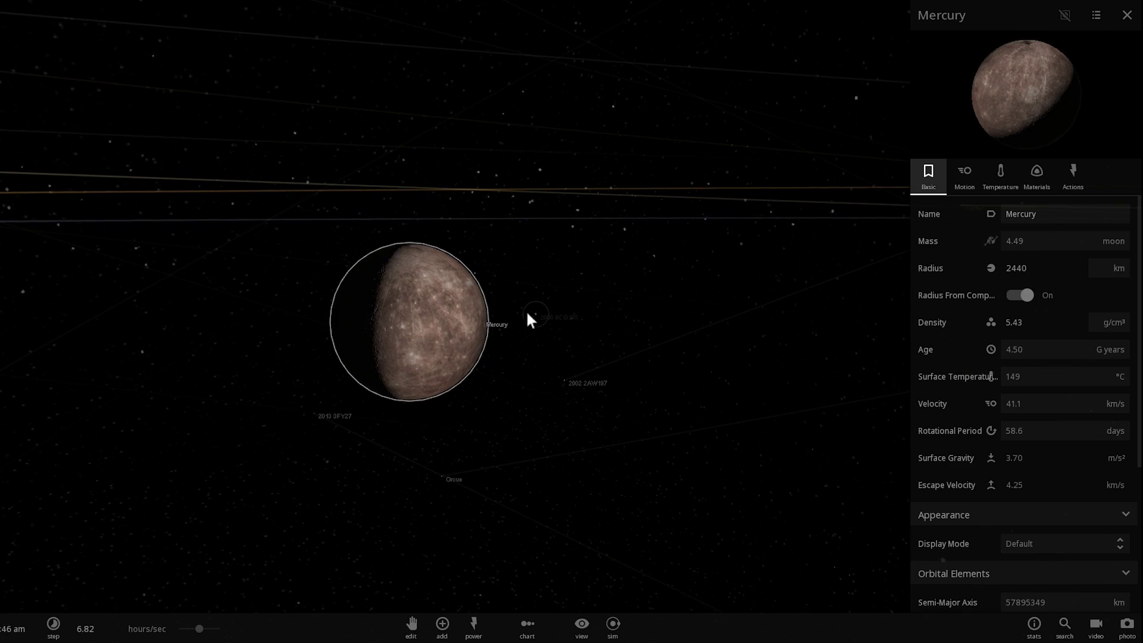
{"action": "scroll", "coordinate": [522, 319], "scroll_direction": "up", "scroll_amount": 4}
{"action": "left_click_drag", "start_coordinate": [445, 275], "coordinate": [618, 265]}
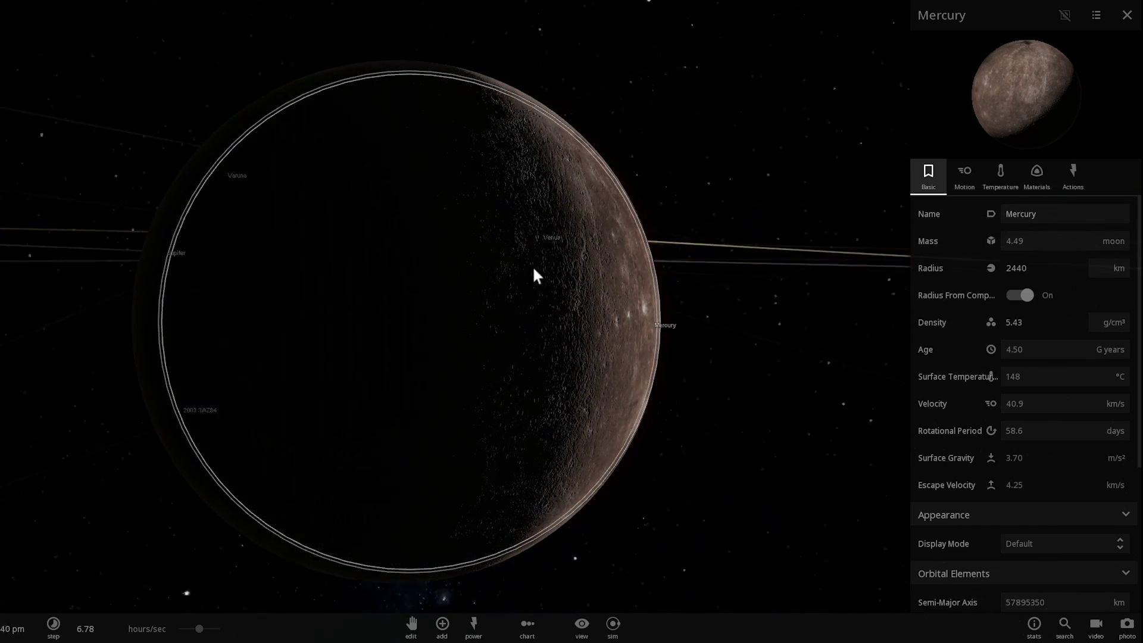
{"action": "left_click_drag", "start_coordinate": [534, 268], "coordinate": [671, 315]}
{"action": "scroll", "coordinate": [631, 300], "scroll_direction": "down", "scroll_amount": 5}
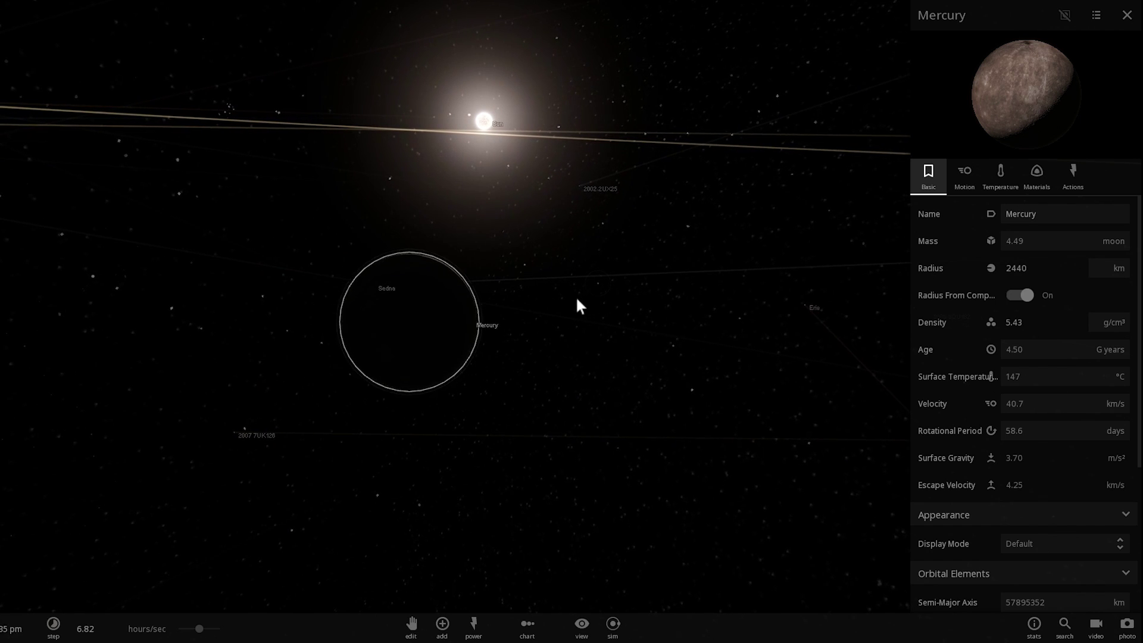
{"action": "left_click_drag", "start_coordinate": [577, 299], "coordinate": [421, 308]}
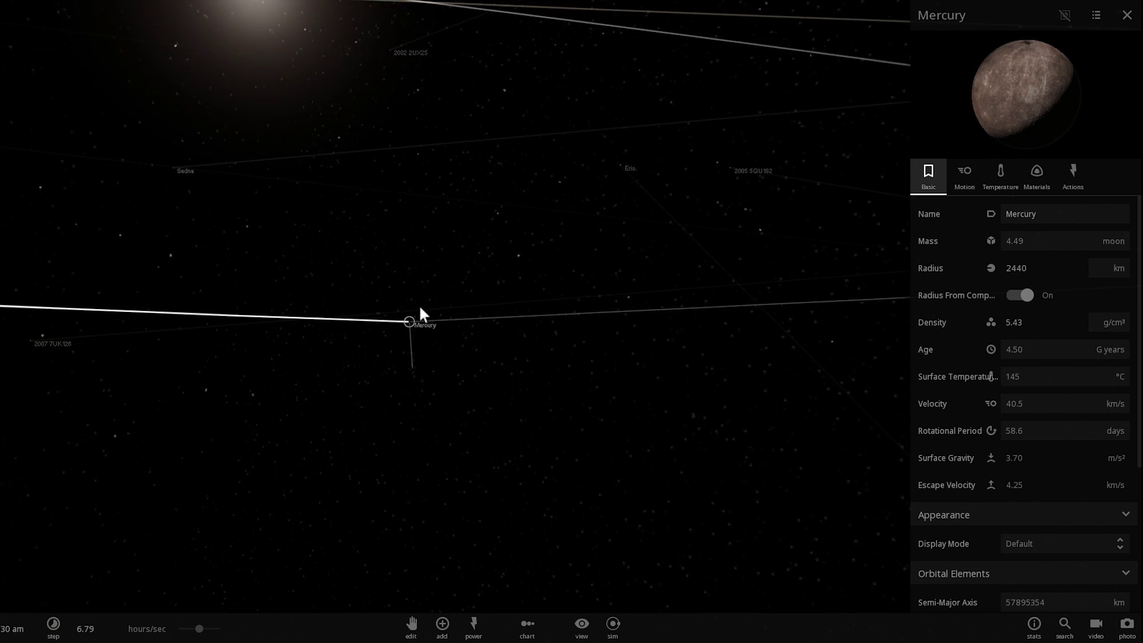
{"action": "scroll", "coordinate": [419, 316], "scroll_direction": "down", "scroll_amount": 5}
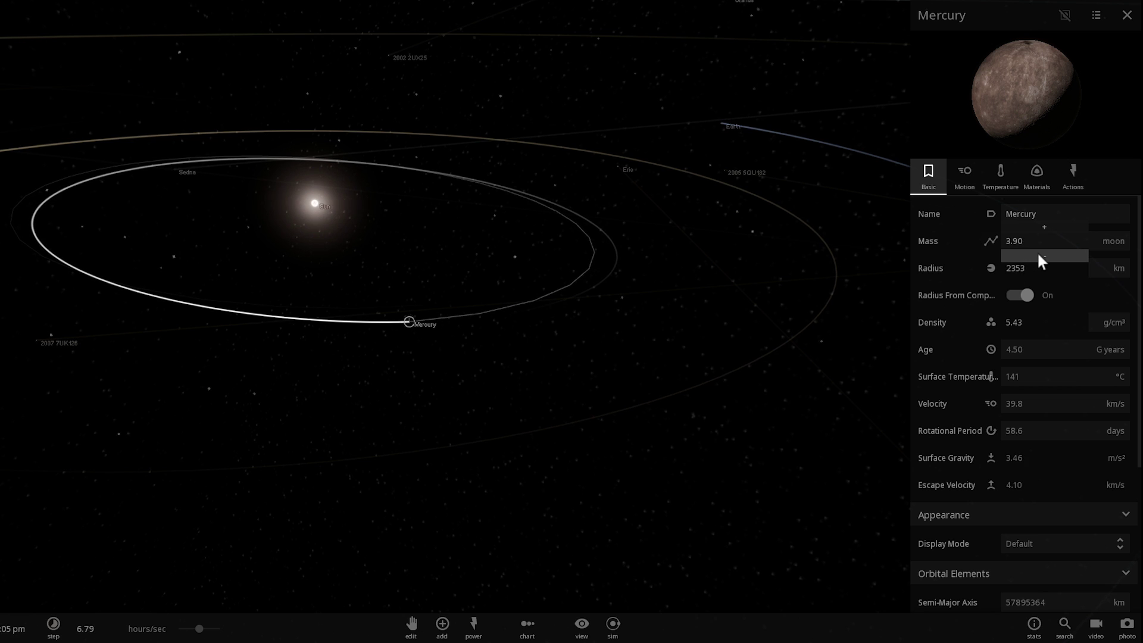
- Reduce Mercury's mass to 3.32 moon and inspect the planet up close
{"action": "left_click", "coordinate": [1038, 254]}
{"action": "left_click_drag", "start_coordinate": [447, 321], "coordinate": [431, 321]}
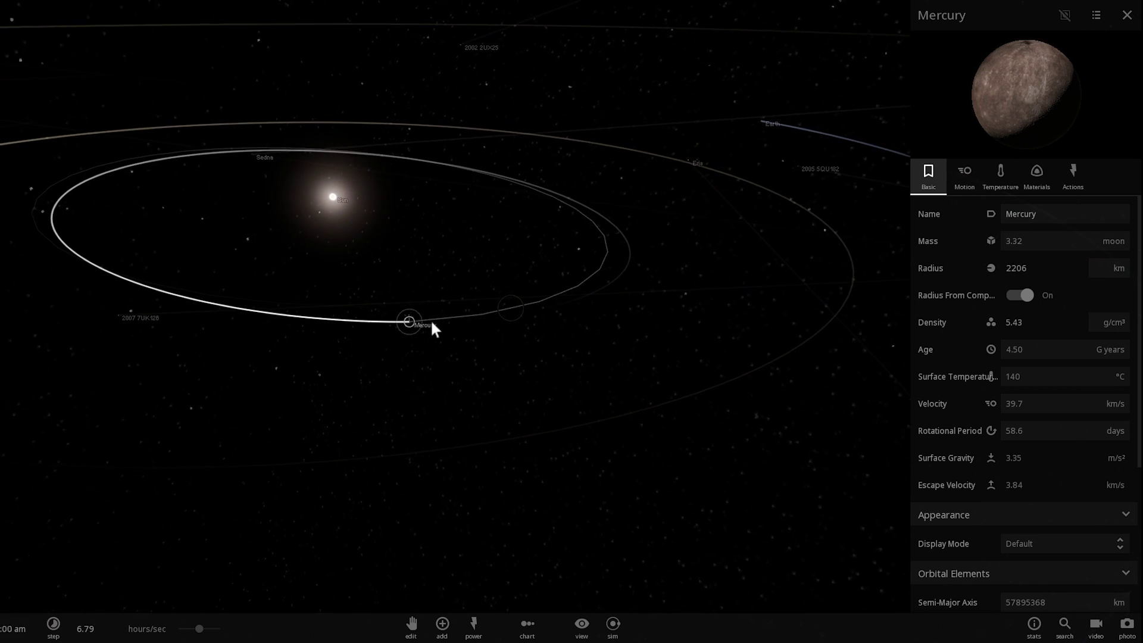
{"action": "scroll", "coordinate": [431, 322], "scroll_direction": "up", "scroll_amount": 2}
{"action": "scroll", "coordinate": [430, 322], "scroll_direction": "up", "scroll_amount": 2}
{"action": "scroll", "coordinate": [414, 324], "scroll_direction": "up", "scroll_amount": 3}
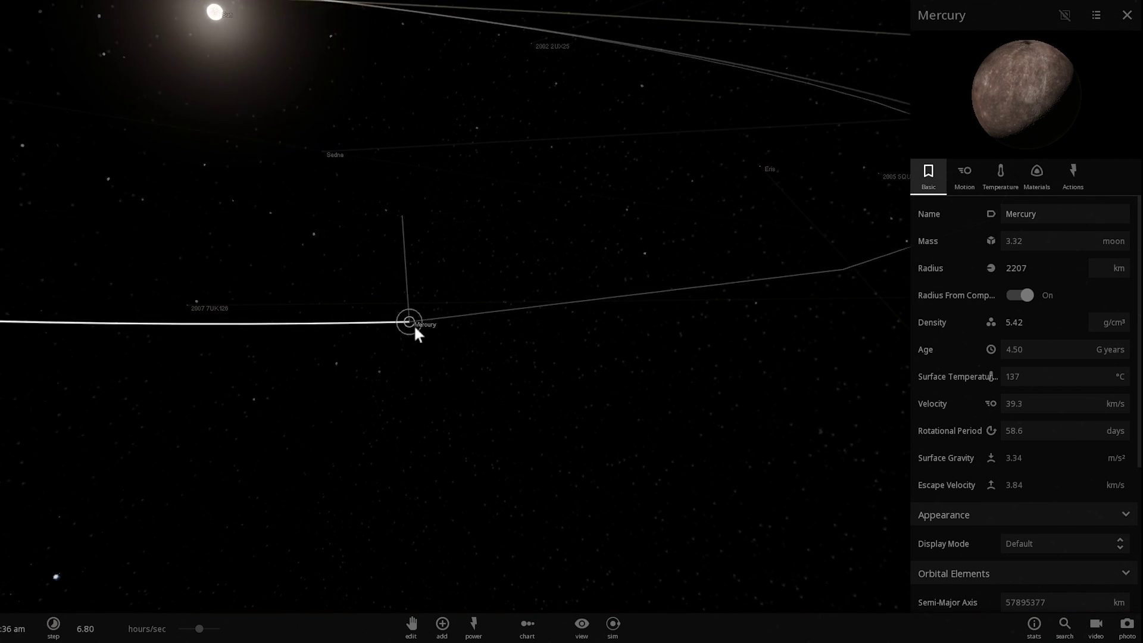
{"action": "scroll", "coordinate": [409, 319], "scroll_direction": "up", "scroll_amount": 3}
{"action": "scroll", "coordinate": [410, 319], "scroll_direction": "down", "scroll_amount": 1}
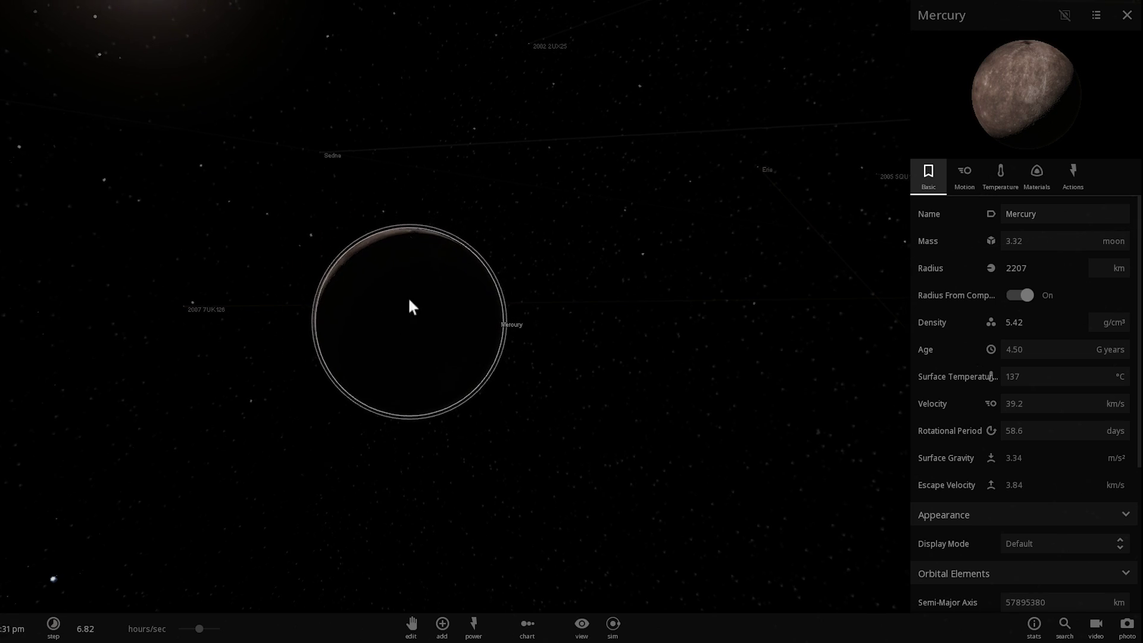
- Examine Mercury's position relative to the Sun and its orbital elements
{"action": "left_click_drag", "start_coordinate": [408, 296], "coordinate": [309, 258]}
{"action": "scroll", "coordinate": [355, 322], "scroll_direction": "down", "scroll_amount": 5}
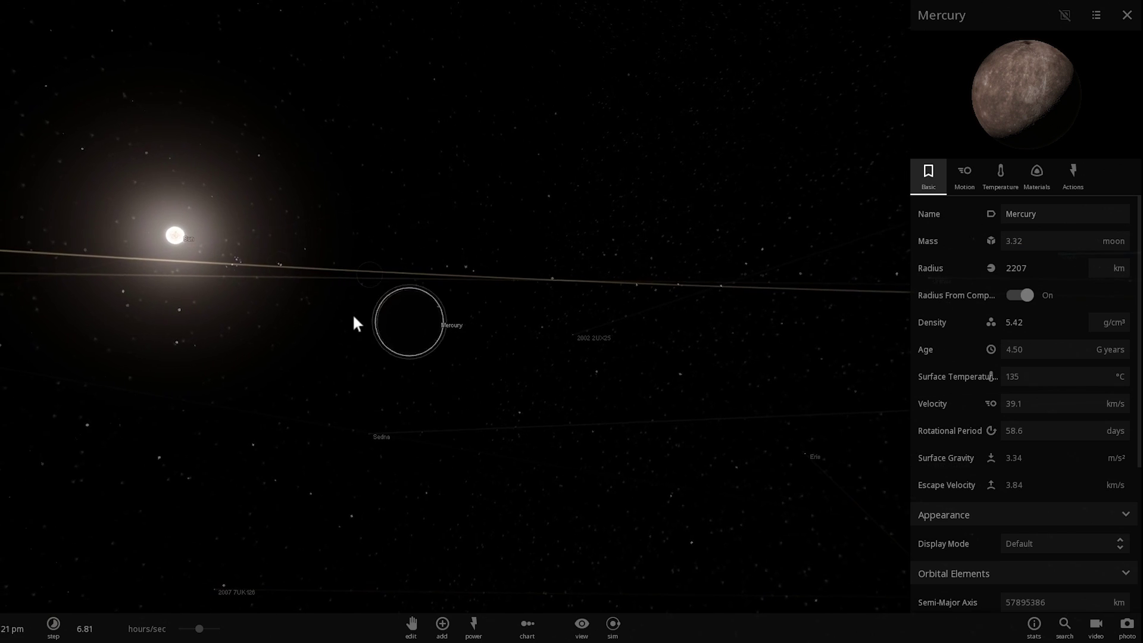
{"action": "left_click_drag", "start_coordinate": [381, 348], "coordinate": [408, 322]}
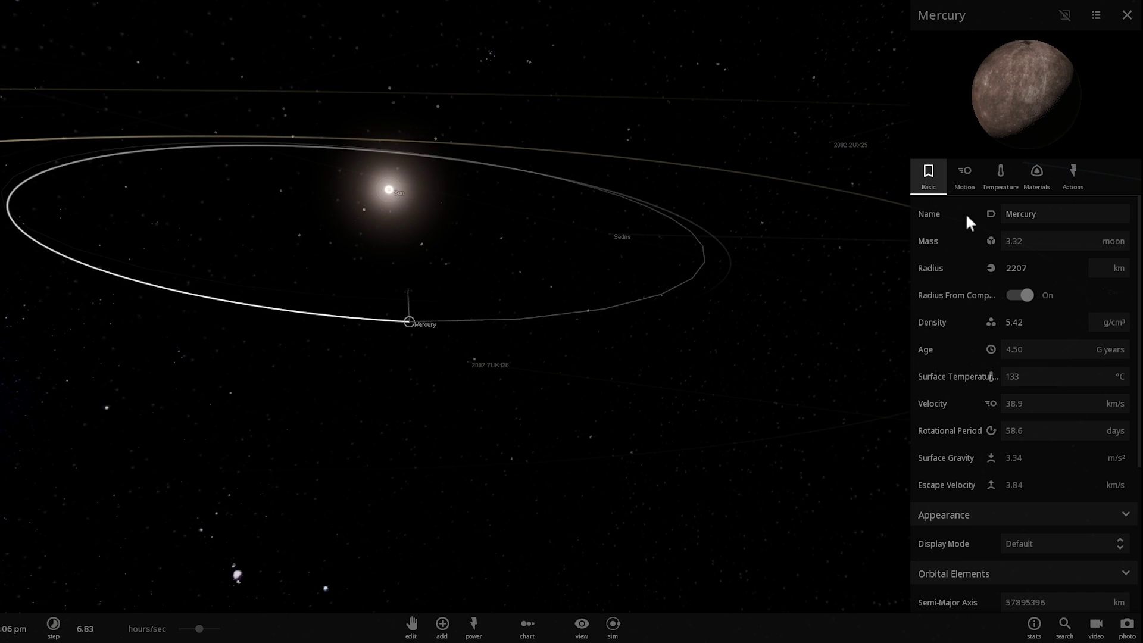
{"action": "scroll", "coordinate": [1064, 316], "scroll_direction": "down", "scroll_amount": 5}
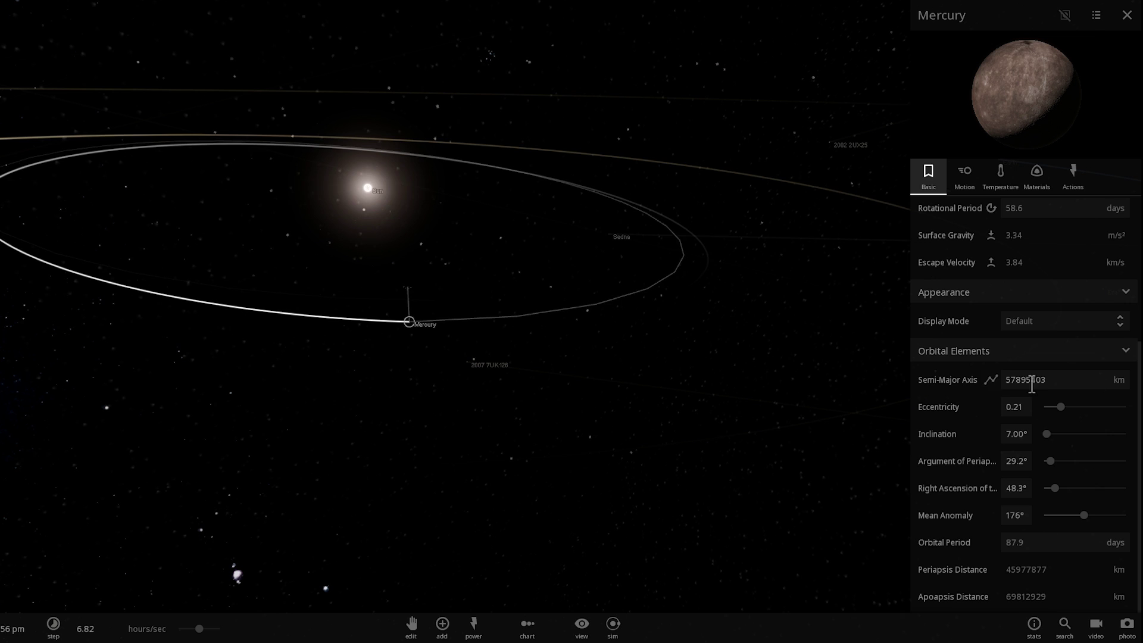
- Select the Sun and load the Saturn ring preset with 500 particles
{"action": "left_click", "coordinate": [363, 191]}
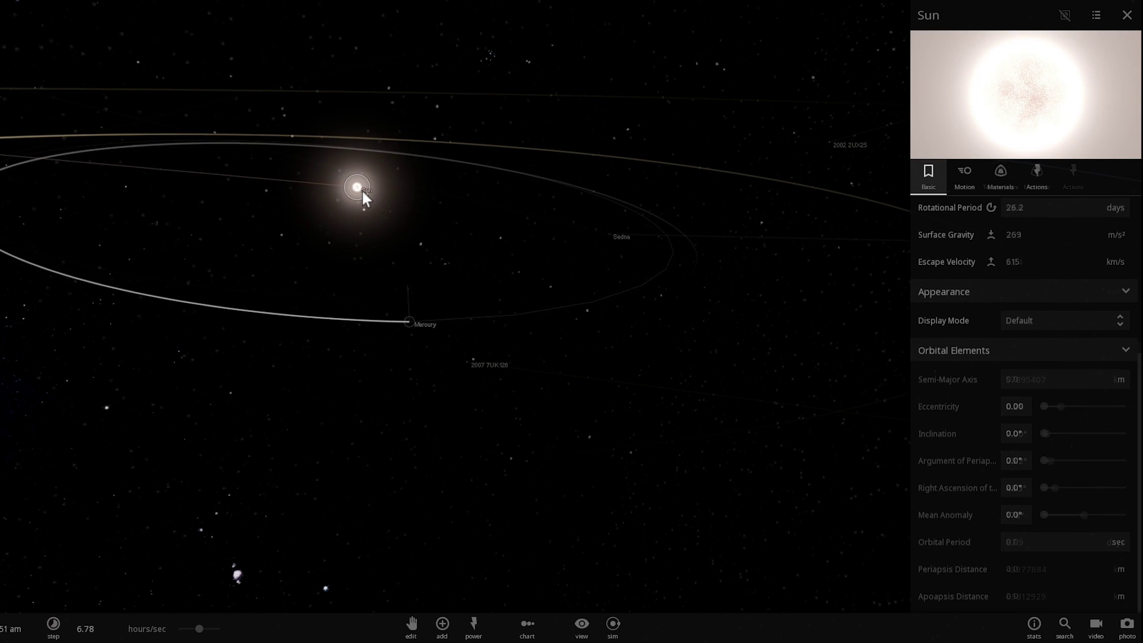
{"action": "left_click", "coordinate": [442, 636]}
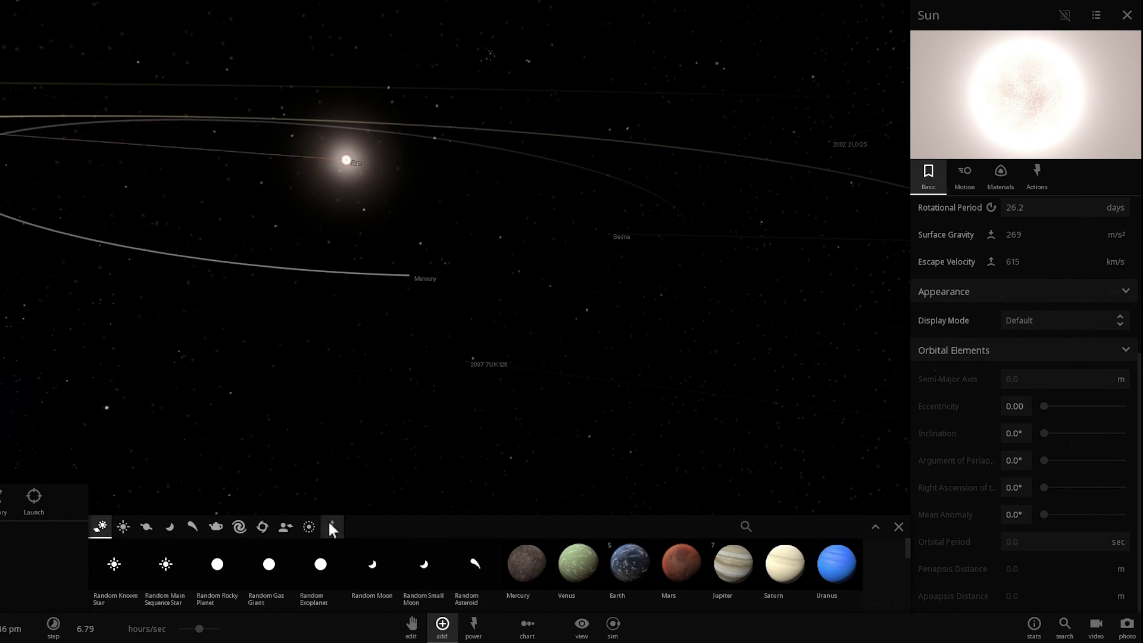
{"action": "left_click", "coordinate": [308, 525]}
{"action": "left_click", "coordinate": [283, 600]}
{"action": "left_click", "coordinate": [22, 79]}
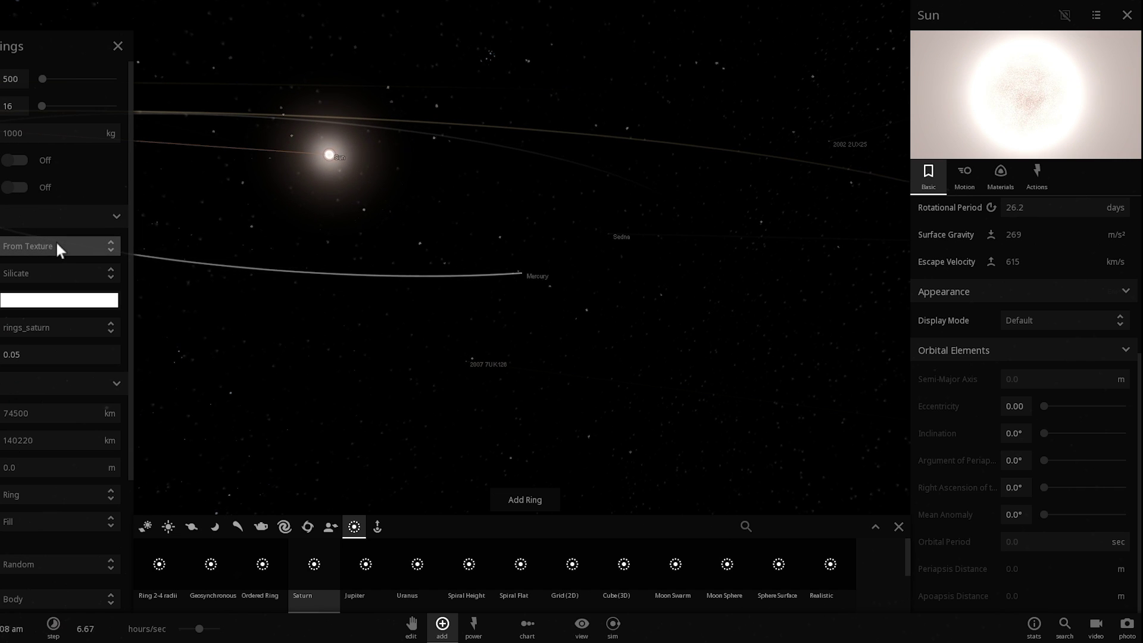
{"action": "left_click_drag", "start_coordinate": [255, 246], "coordinate": [227, 257]}
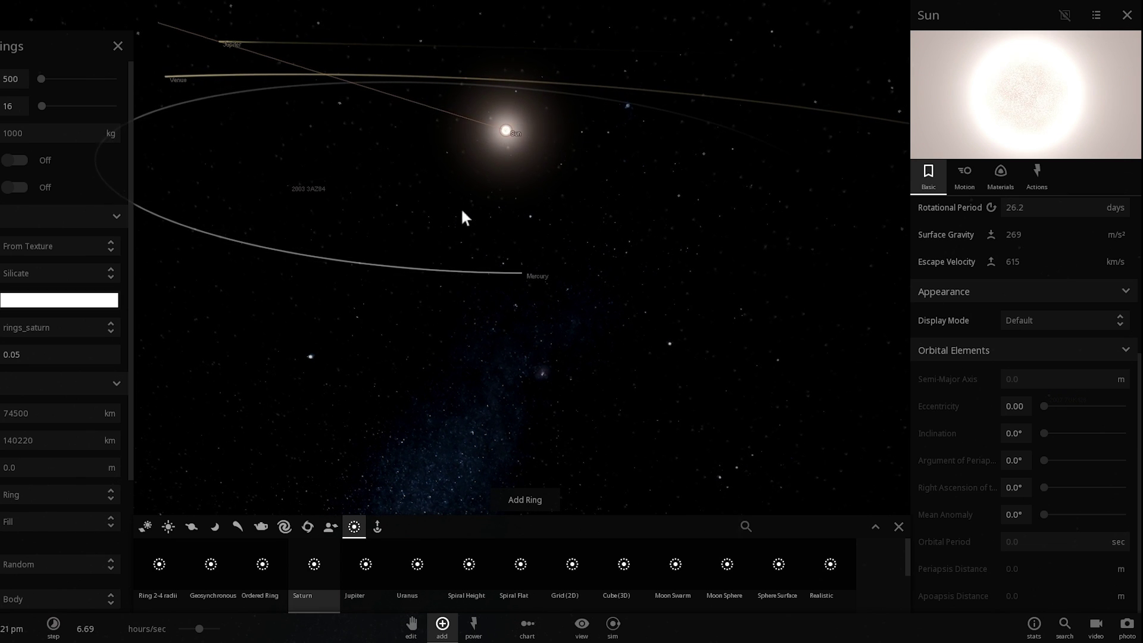
- Switch the ring's colour mode to Manual and choose purple for the particles
{"action": "left_click", "coordinate": [38, 252]}
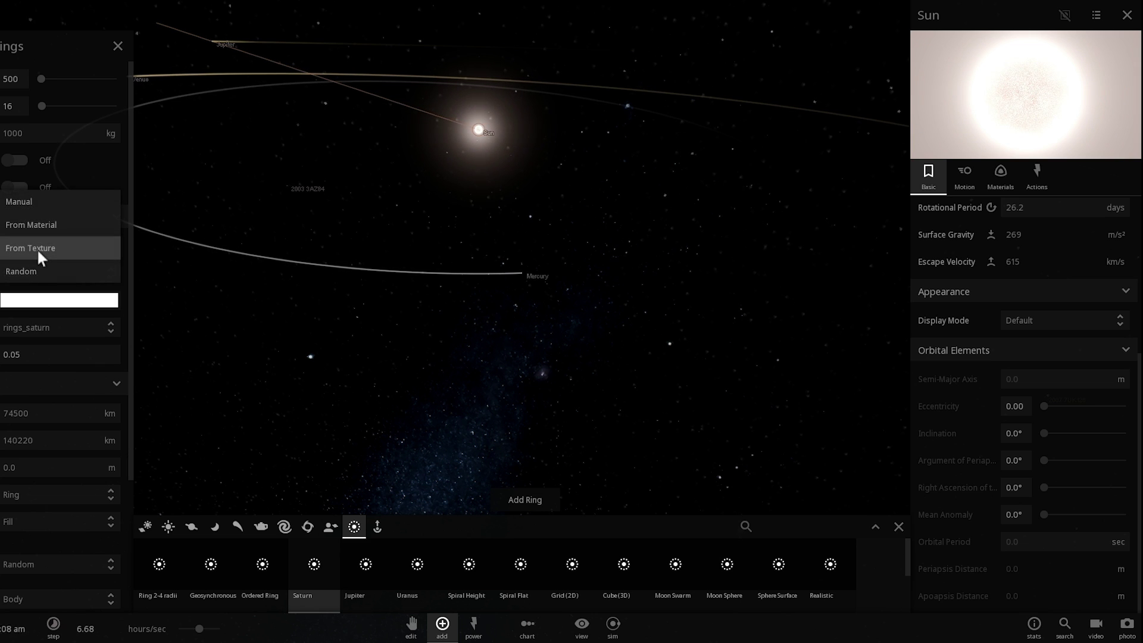
{"action": "left_click", "coordinate": [27, 205]}
{"action": "left_click", "coordinate": [55, 302]}
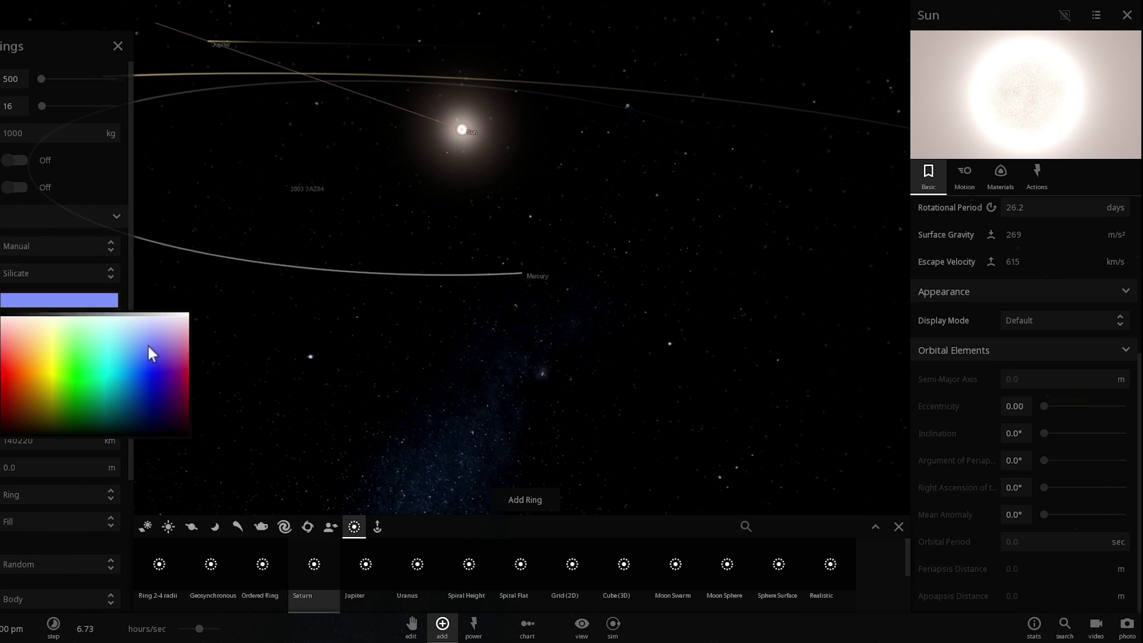
{"action": "mouse_move", "coordinate": [148, 346]}
{"action": "left_mouse_down"}
{"action": "mouse_move", "coordinate": [158, 352]}
{"action": "mouse_move", "coordinate": [130, 379]}
{"action": "mouse_move", "coordinate": [169, 371]}
{"action": "mouse_move", "coordinate": [166, 357]}
{"action": "left_mouse_up"}
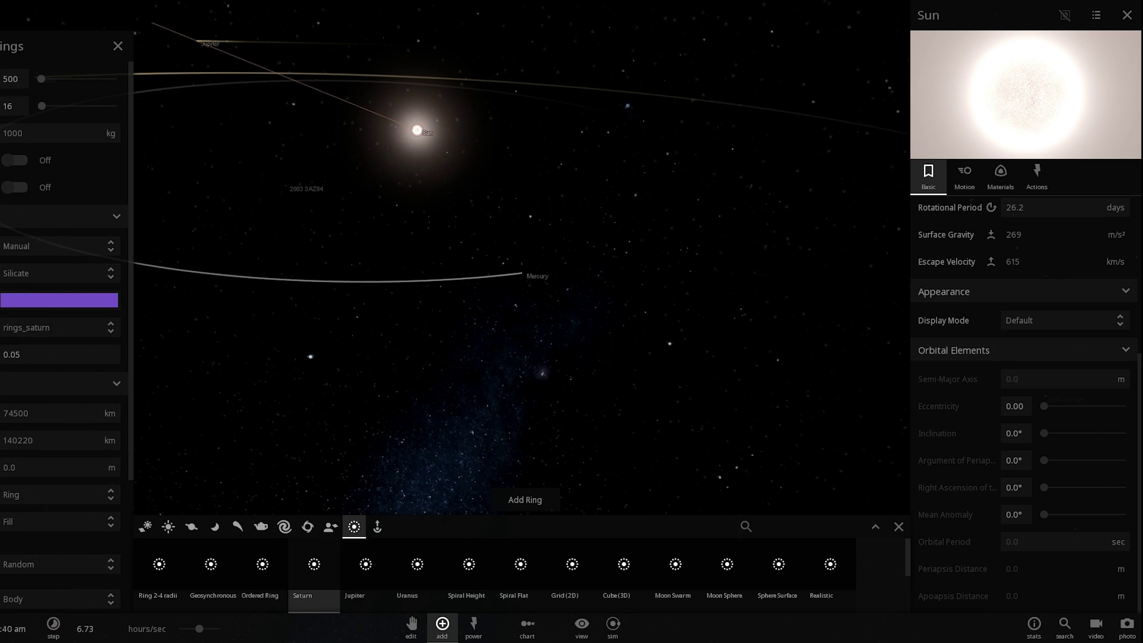
- Set the ring material to Iron and its inner and outer radii to 148 and 153 lunar dist
{"action": "left_click", "coordinate": [33, 274]}
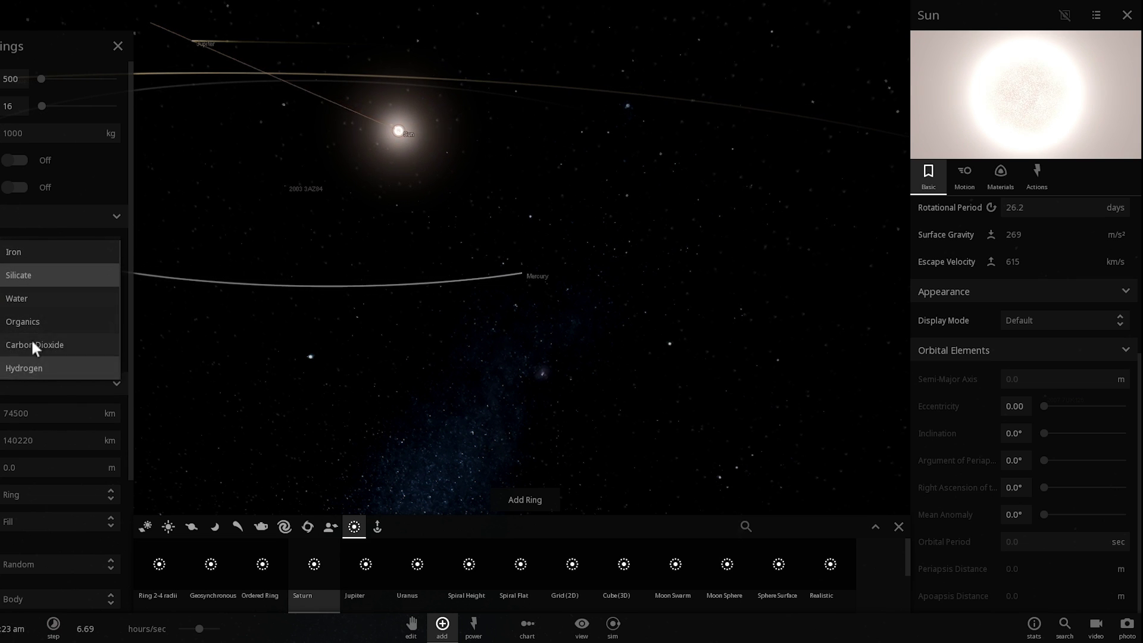
{"action": "left_click", "coordinate": [23, 253]}
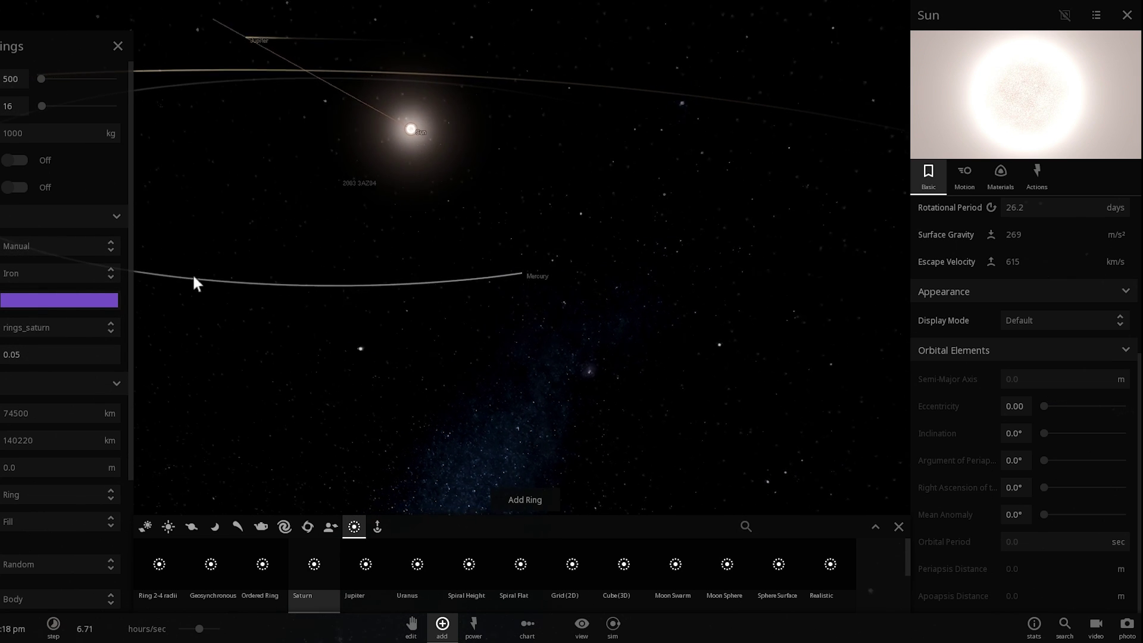
{"action": "left_click_drag", "start_coordinate": [193, 276], "coordinate": [240, 258]}
{"action": "scroll", "coordinate": [240, 258], "scroll_direction": "down", "scroll_amount": 3}
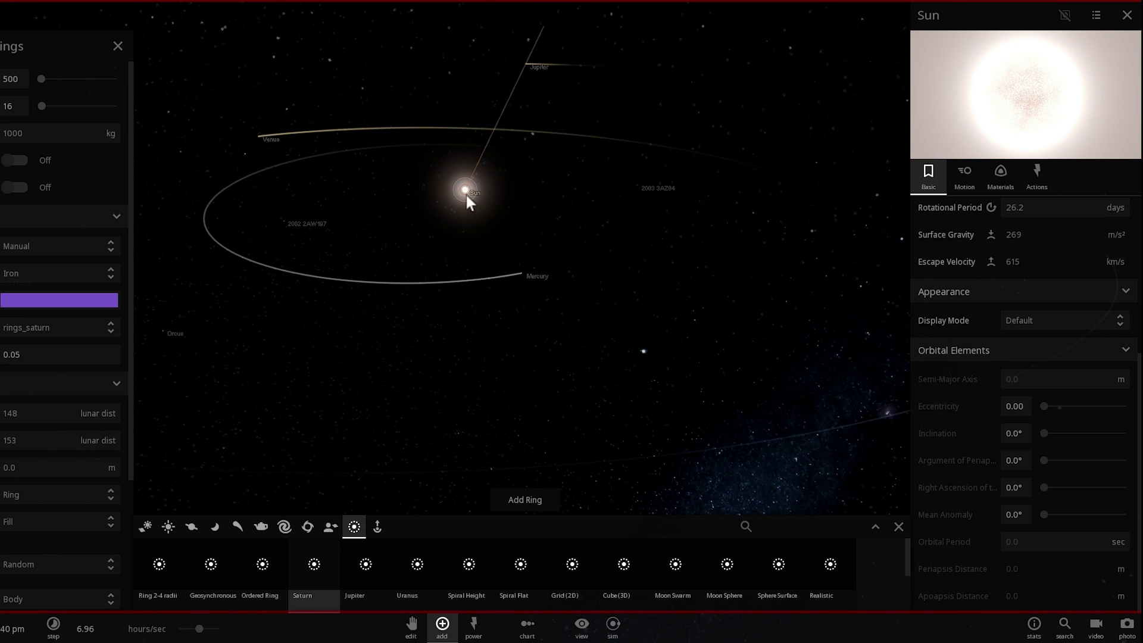
- Set the Sun's X, Y and Z orientation to 0° and add the purple ring around it
{"action": "left_click", "coordinate": [963, 179]}
{"action": "scroll", "coordinate": [1006, 337], "scroll_direction": "down", "scroll_amount": 5}
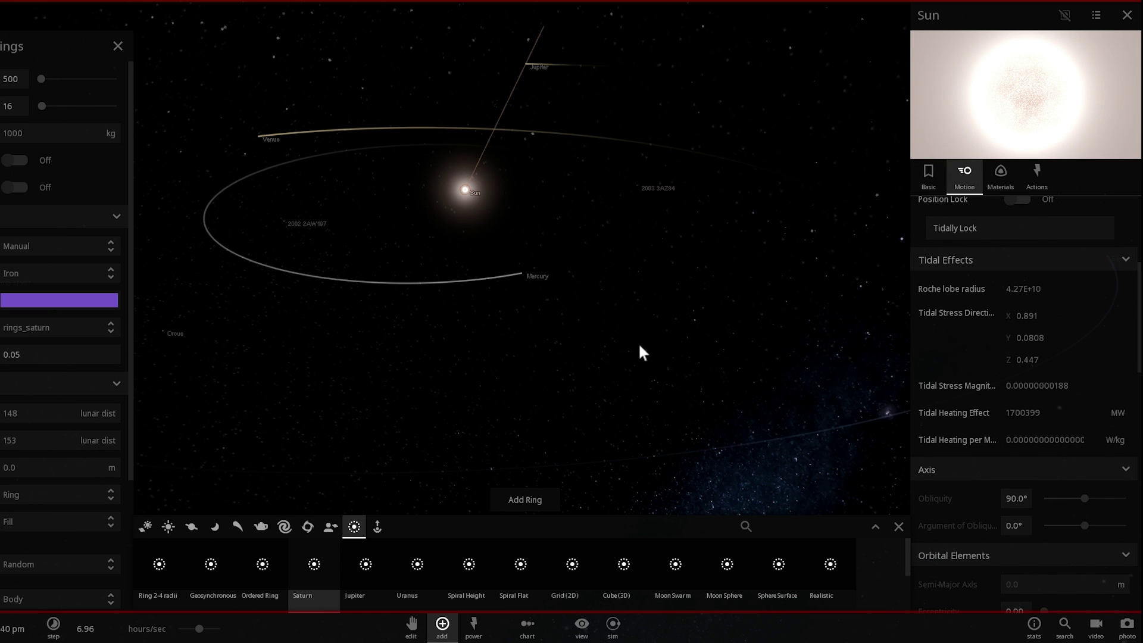
{"action": "scroll", "coordinate": [638, 346], "scroll_direction": "down", "scroll_amount": 2}
{"action": "scroll", "coordinate": [630, 346], "scroll_direction": "up", "scroll_amount": 4}
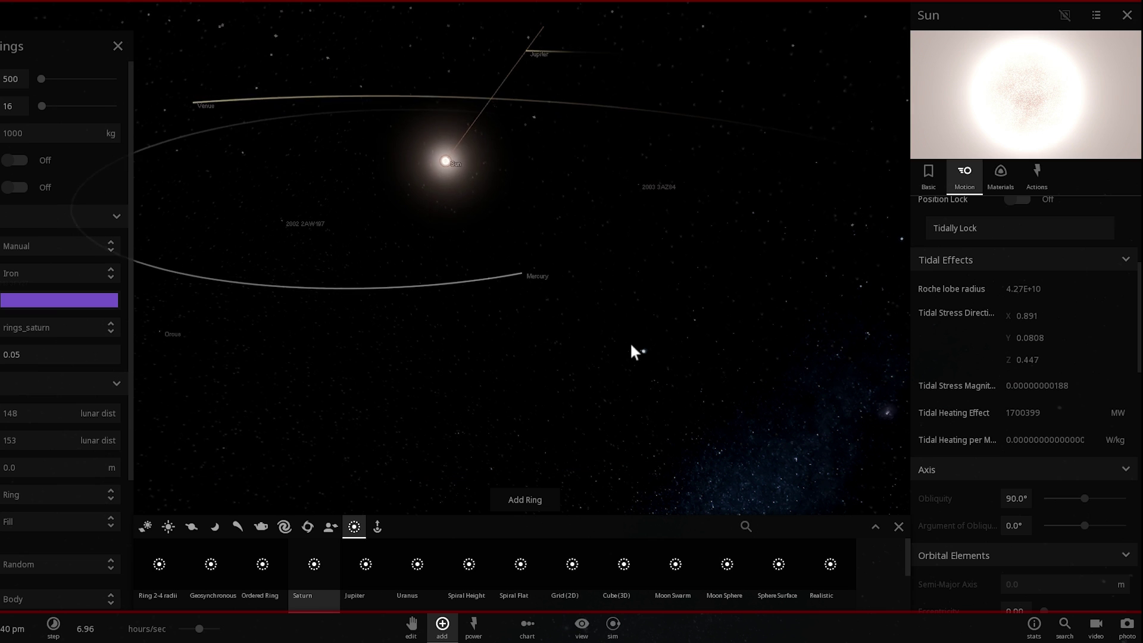
{"action": "scroll", "coordinate": [1003, 409], "scroll_direction": "down", "scroll_amount": 3}
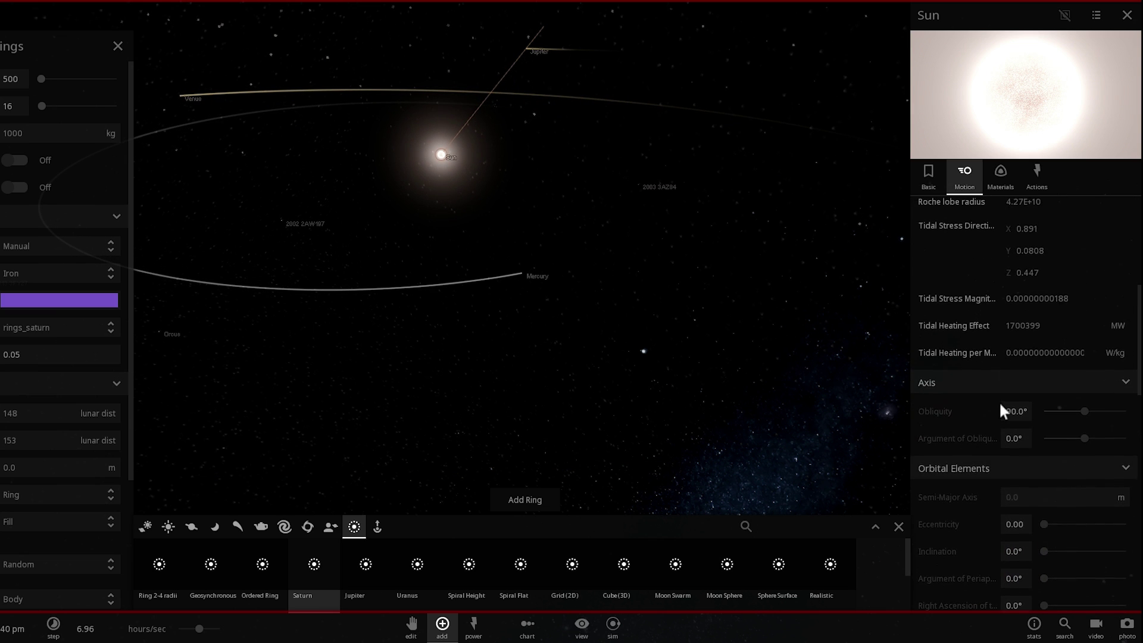
{"action": "scroll", "coordinate": [1000, 403], "scroll_direction": "up", "scroll_amount": 3}
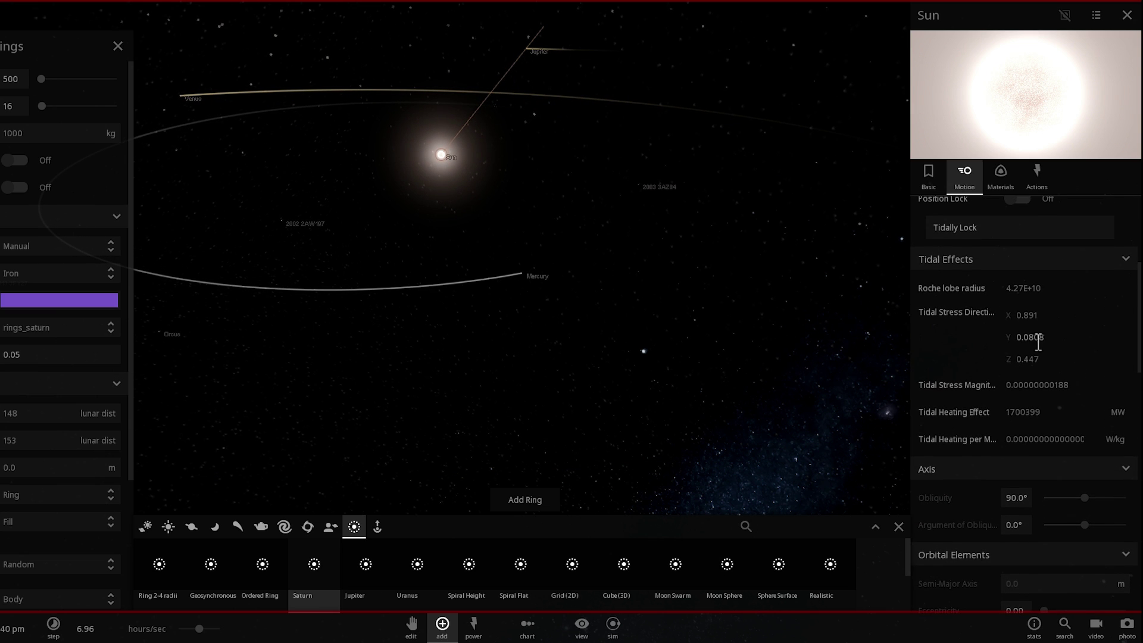
{"action": "scroll", "coordinate": [1042, 369], "scroll_direction": "up", "scroll_amount": 10}
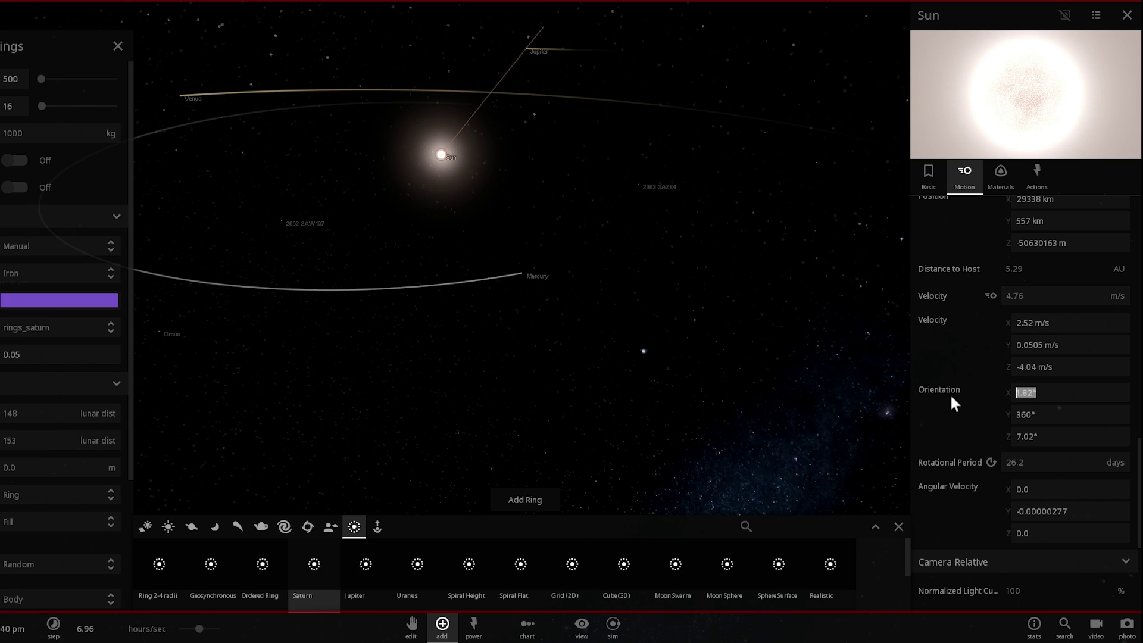
{"action": "type", "text": "0"}
{"action": "left_click", "coordinate": [528, 500]}
{"action": "left_click_drag", "start_coordinate": [473, 345], "coordinate": [464, 221]}
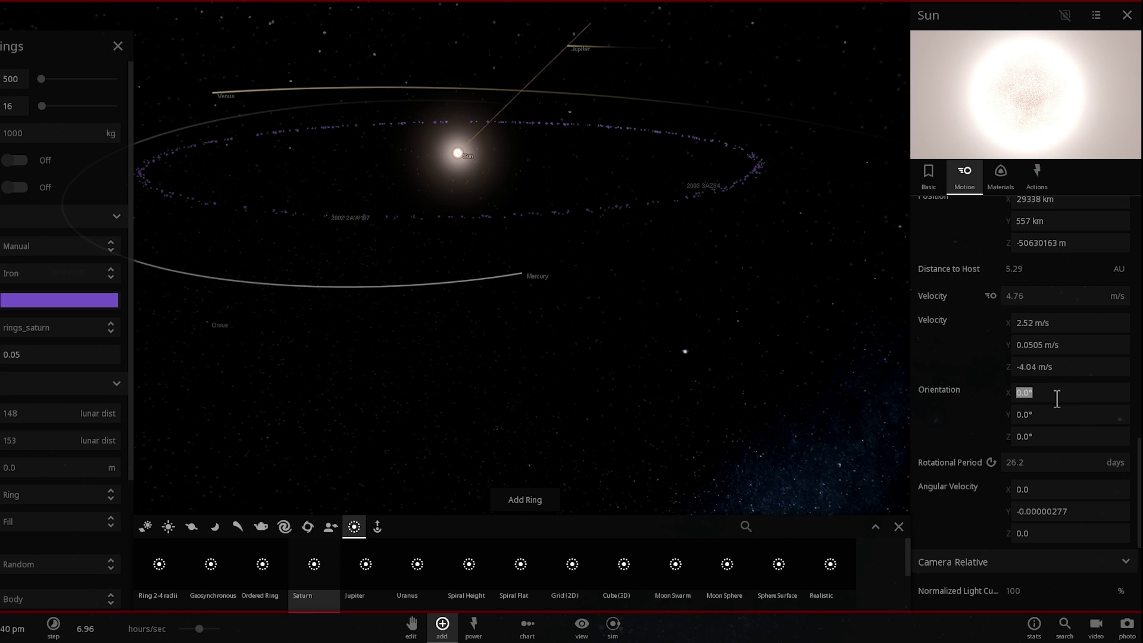
- Add further rings at successive X orientations, starting with 5° and 10°, until they form a sphere around the Sun
{"action": "left_click", "coordinate": [527, 501]}
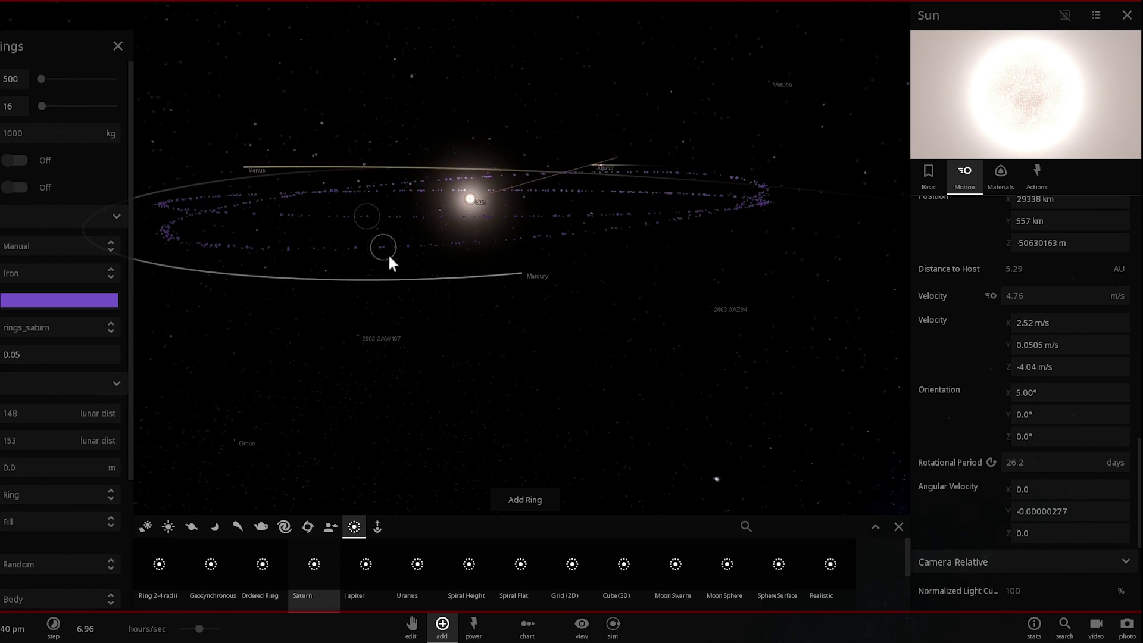
{"action": "type", "text": "10"}
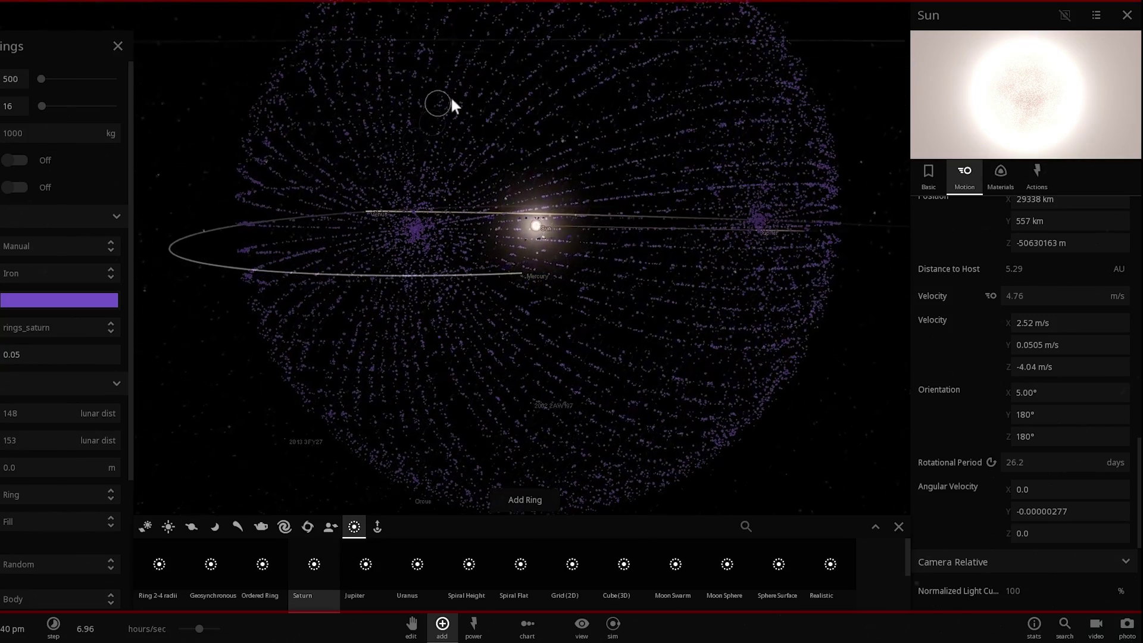
{"action": "right_click_drag", "start_coordinate": [471, 66], "coordinate": [339, 295]}
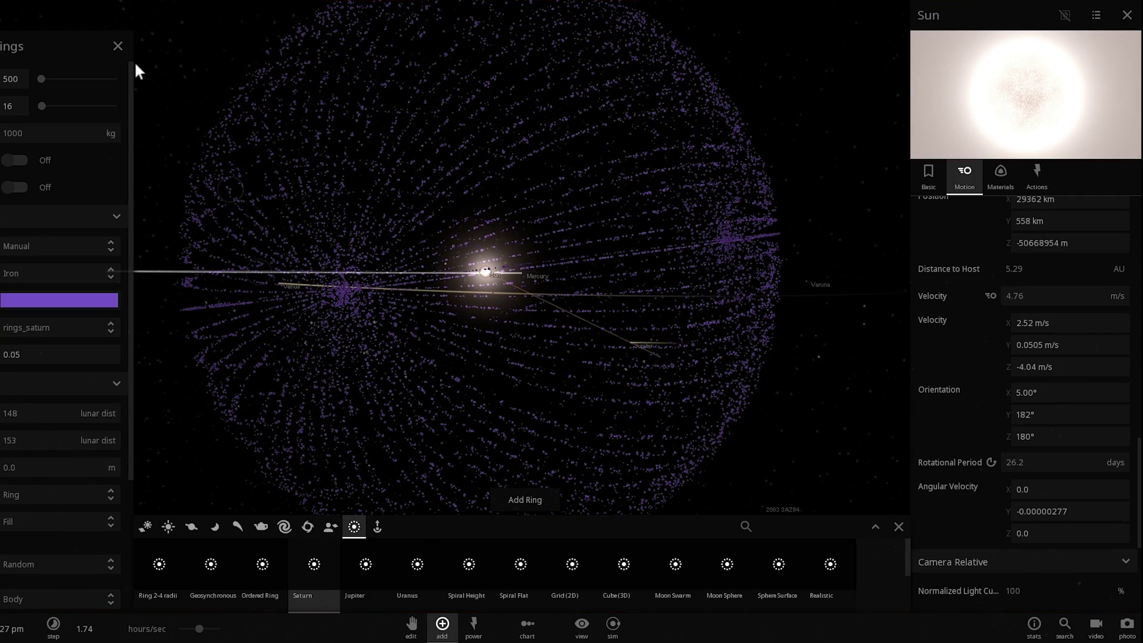
- Close the ring settings and the Sun's properties, and raise the simulation speed to about 5.3 hours/sec
{"action": "left_click", "coordinate": [119, 46]}
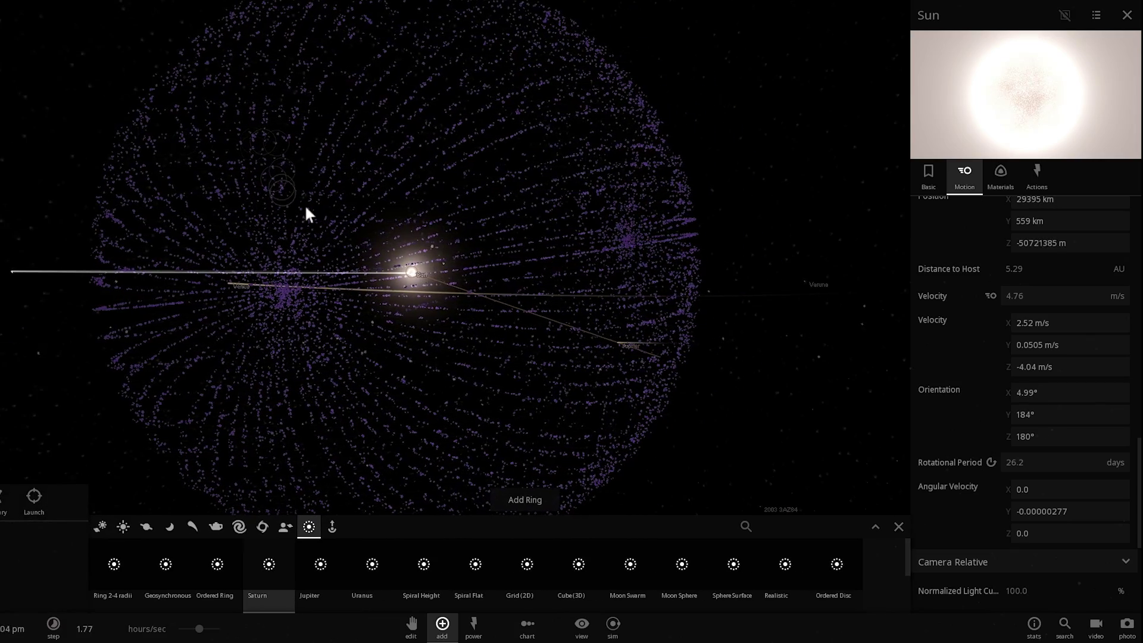
{"action": "left_click_drag", "start_coordinate": [305, 203], "coordinate": [617, 202]}
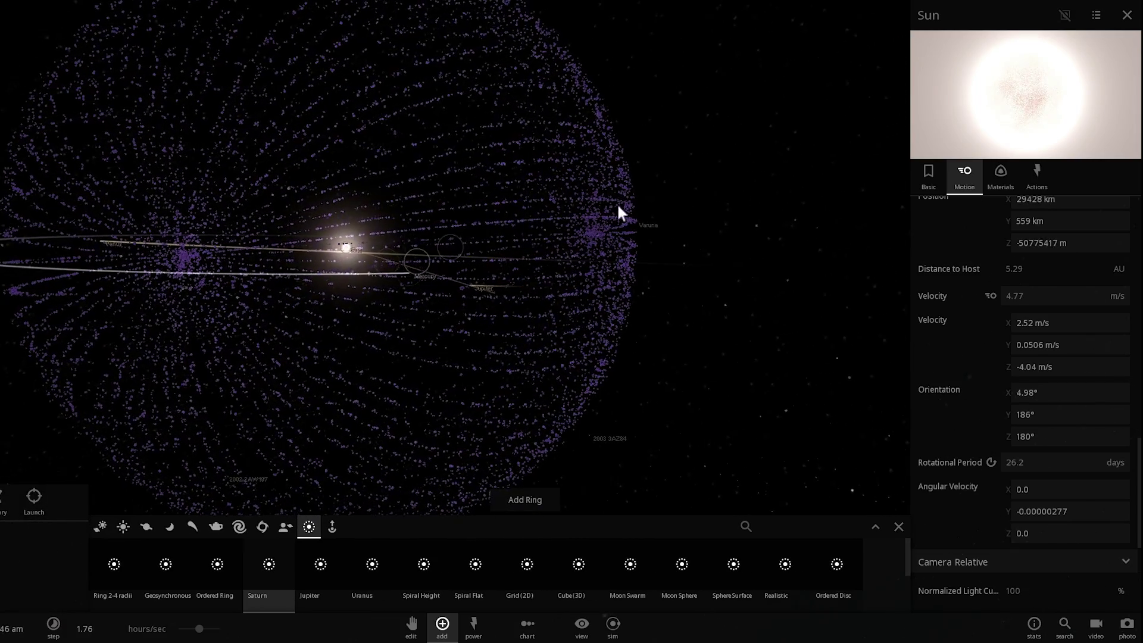
{"action": "left_click_drag", "start_coordinate": [200, 629], "coordinate": [213, 631]}
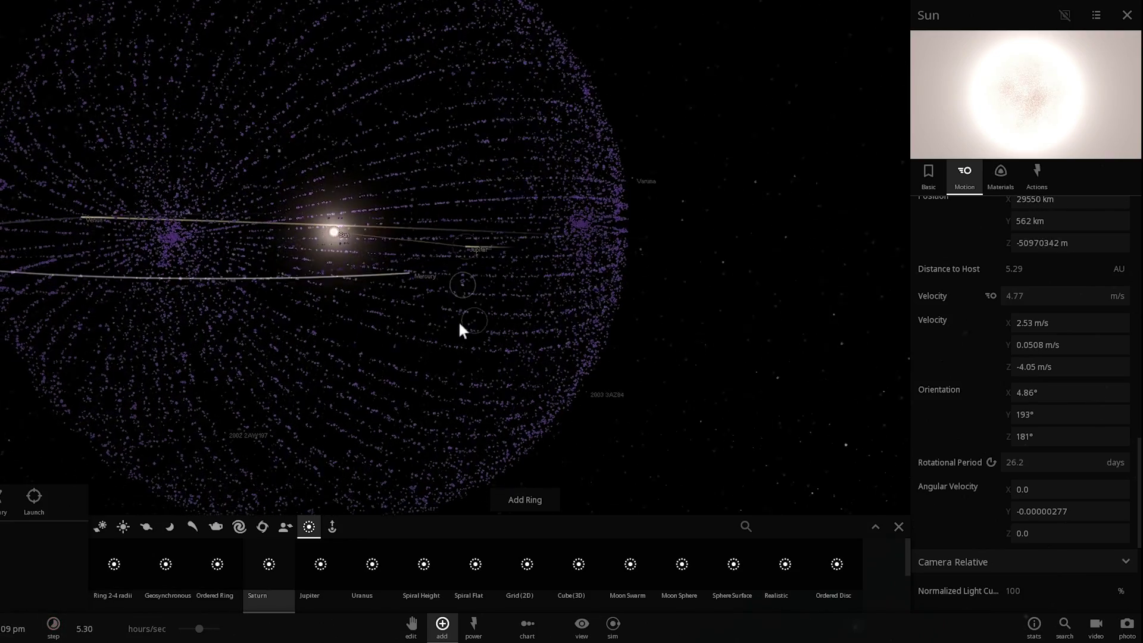
{"action": "left_click", "coordinate": [1127, 18]}
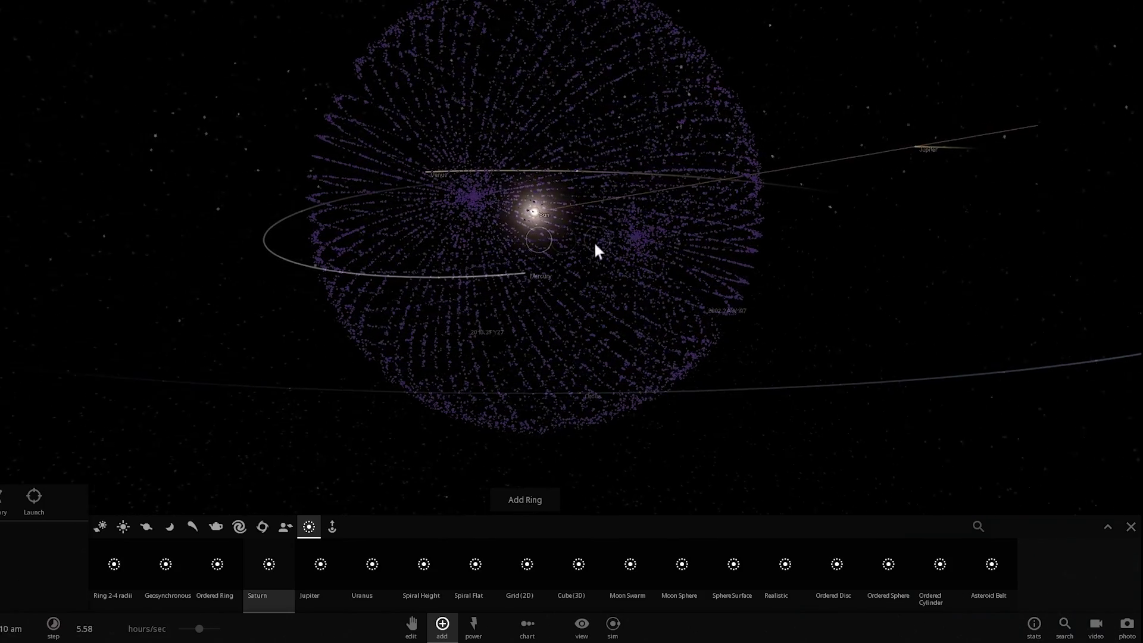
- Examine the purple particle swarm around the Sun from several angles, along with Mercury's orbit
{"action": "scroll", "coordinate": [594, 243], "scroll_direction": "up", "scroll_amount": 2}
{"action": "scroll", "coordinate": [563, 253], "scroll_direction": "up", "scroll_amount": 2}
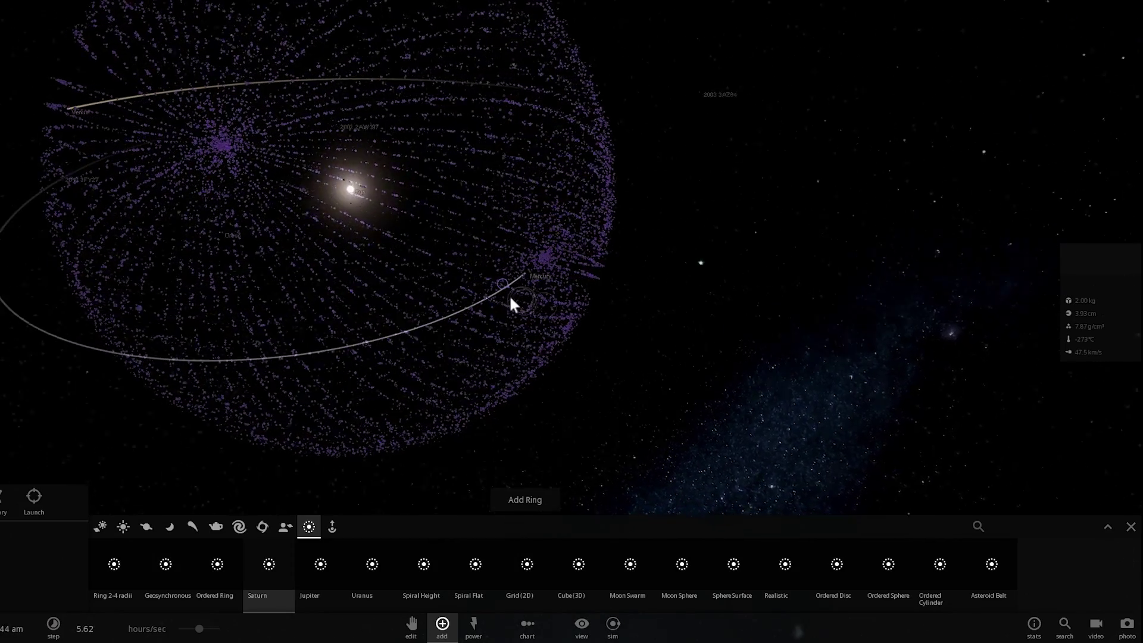
{"action": "right_click_drag", "start_coordinate": [511, 296], "coordinate": [494, 278]}
{"action": "scroll", "coordinate": [494, 278], "scroll_direction": "up", "scroll_amount": 3}
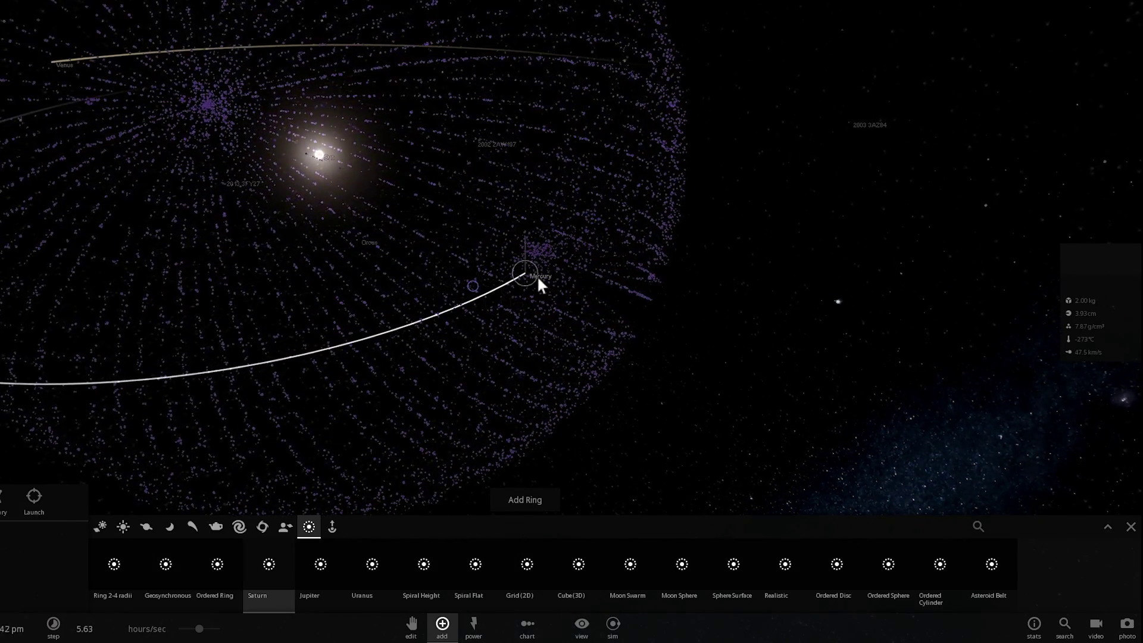
{"action": "scroll", "coordinate": [538, 278], "scroll_direction": "down", "scroll_amount": 3}
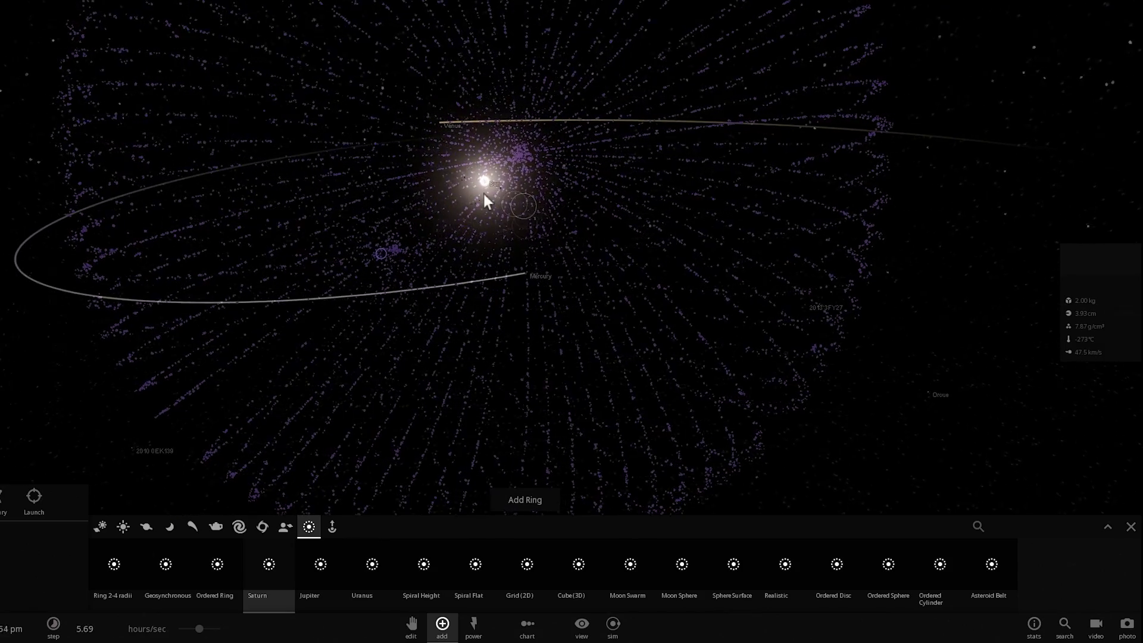
{"action": "left_click", "coordinate": [485, 185]}
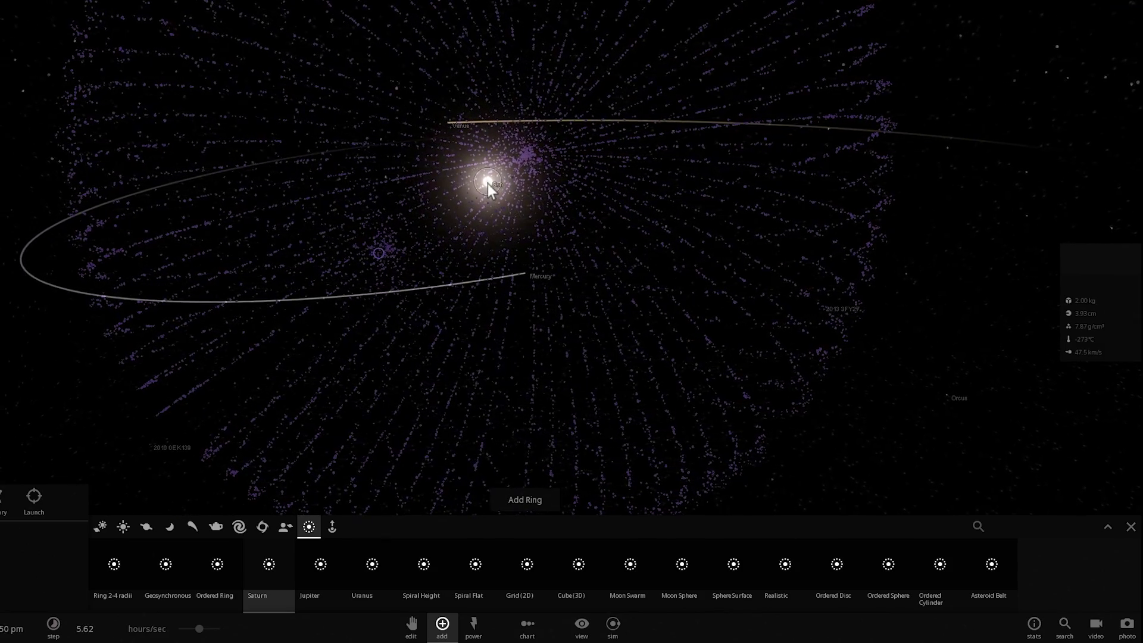
{"action": "left_click", "coordinate": [325, 216]}
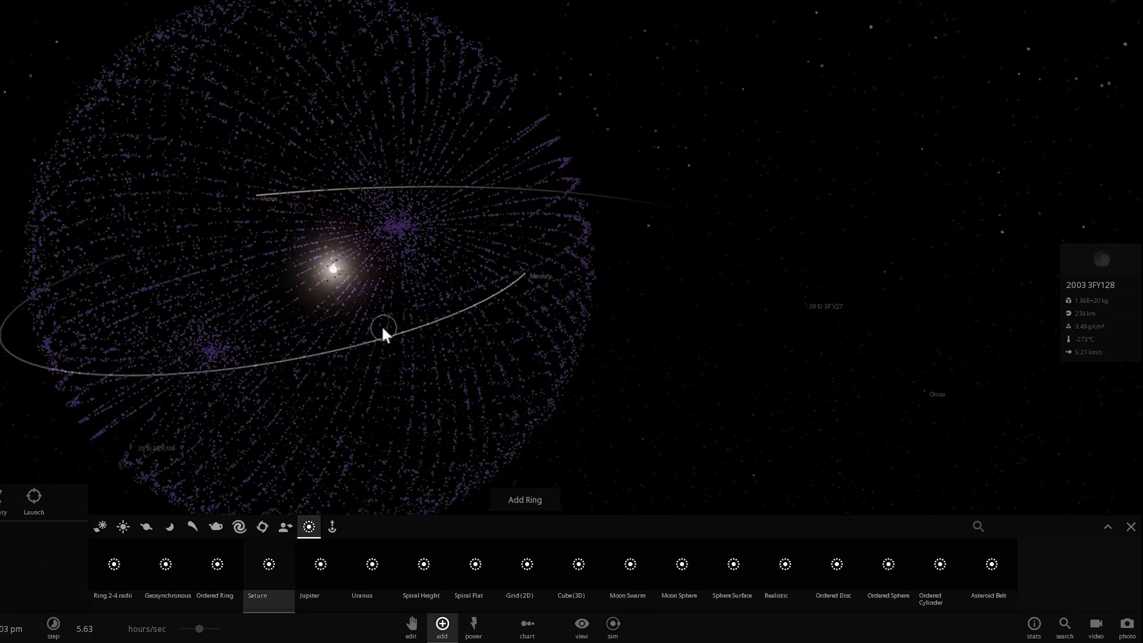
{"action": "left_click", "coordinate": [524, 276]}
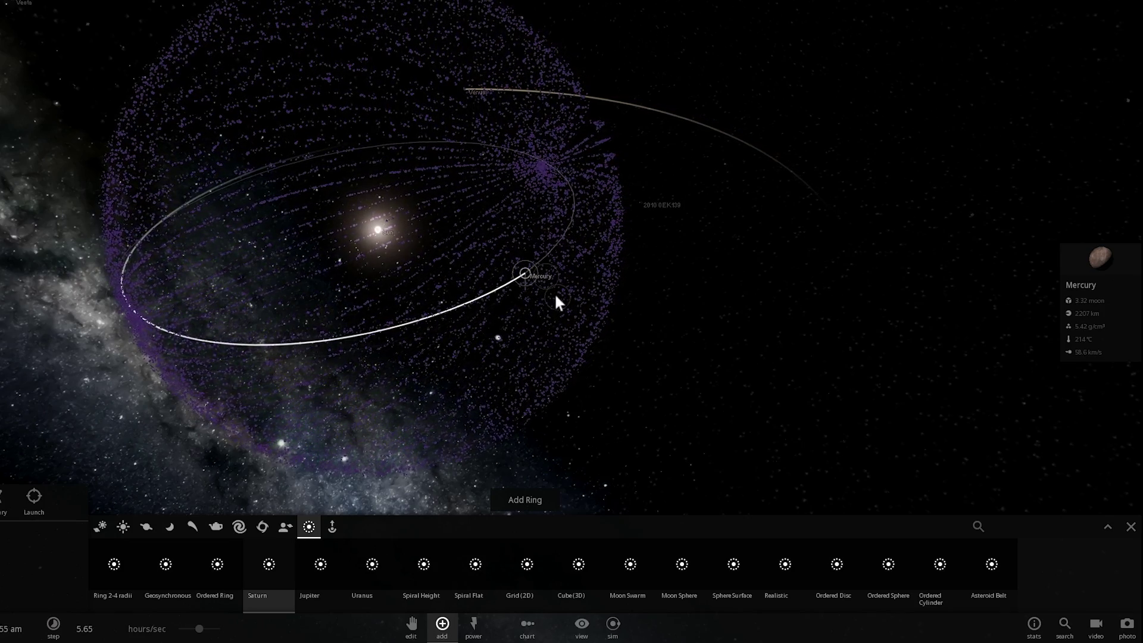
{"action": "right_click_drag", "start_coordinate": [555, 296], "coordinate": [479, 303]}
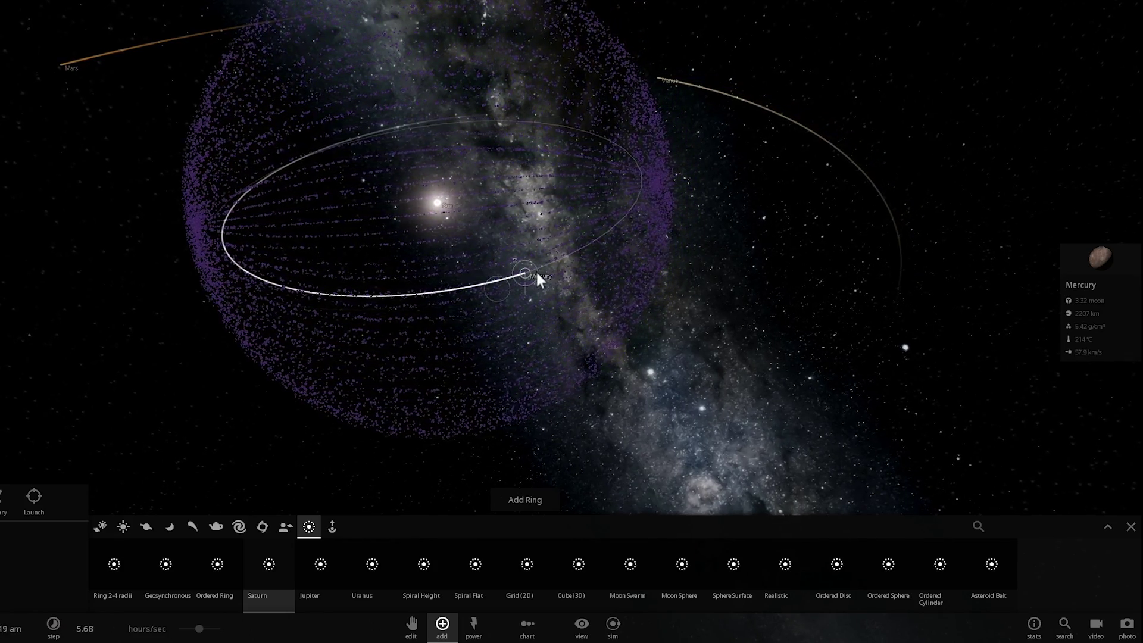
{"action": "right_click_drag", "start_coordinate": [512, 302], "coordinate": [448, 308]}
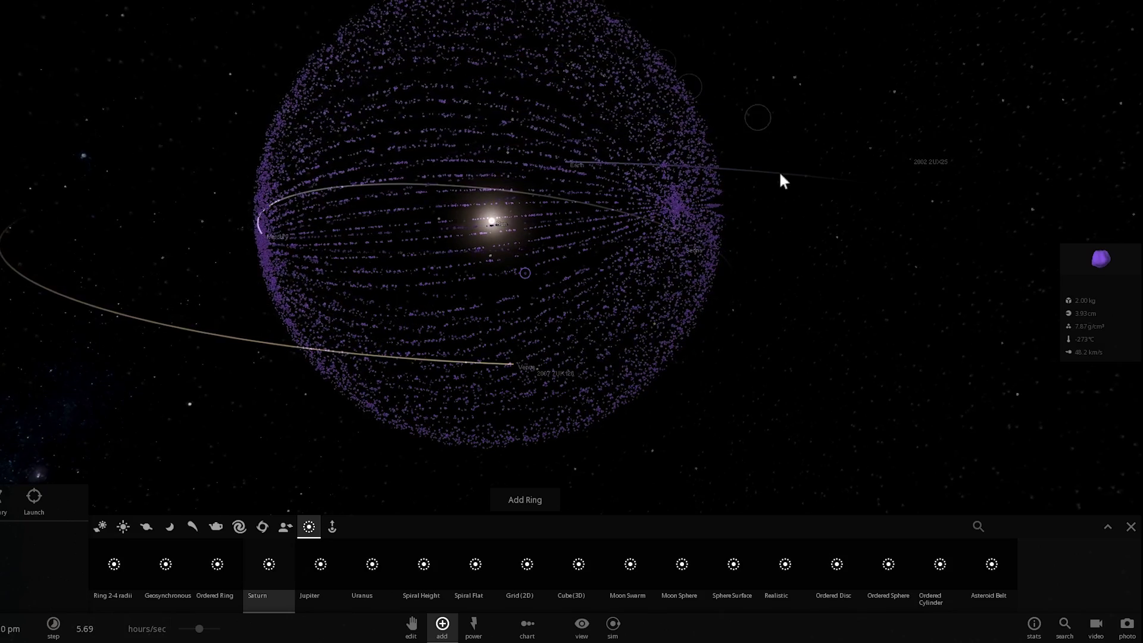
- Inspect the whole particle sphere from farther out, and its ring paths close to the Sun
{"action": "scroll", "coordinate": [778, 209], "scroll_direction": "down", "scroll_amount": 3}
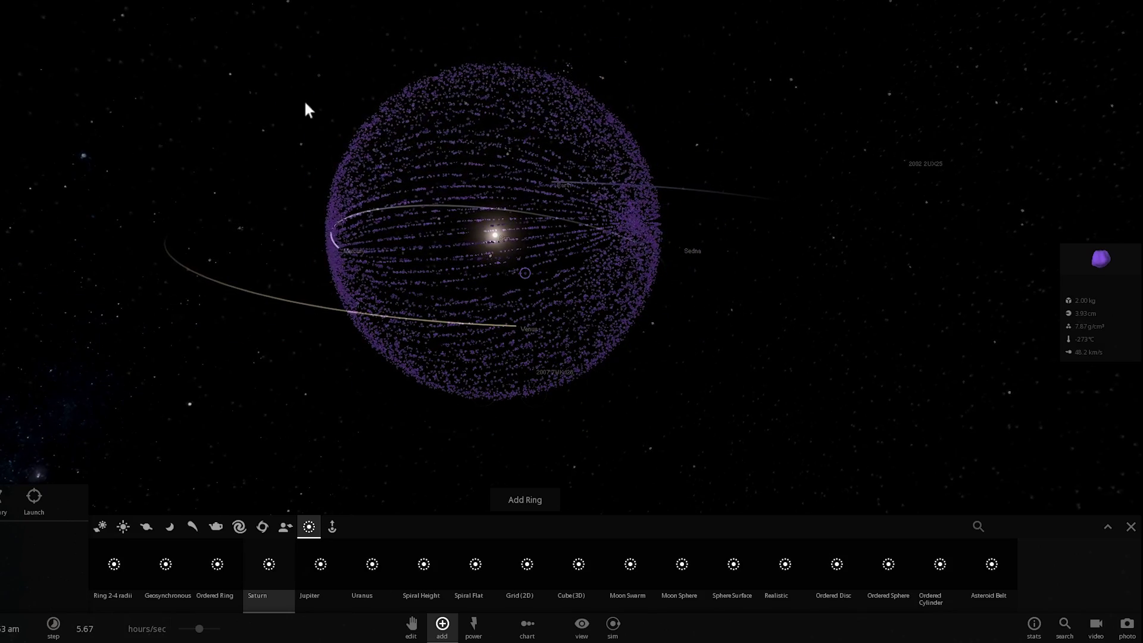
{"action": "scroll", "coordinate": [347, 91], "scroll_direction": "down", "scroll_amount": 3}
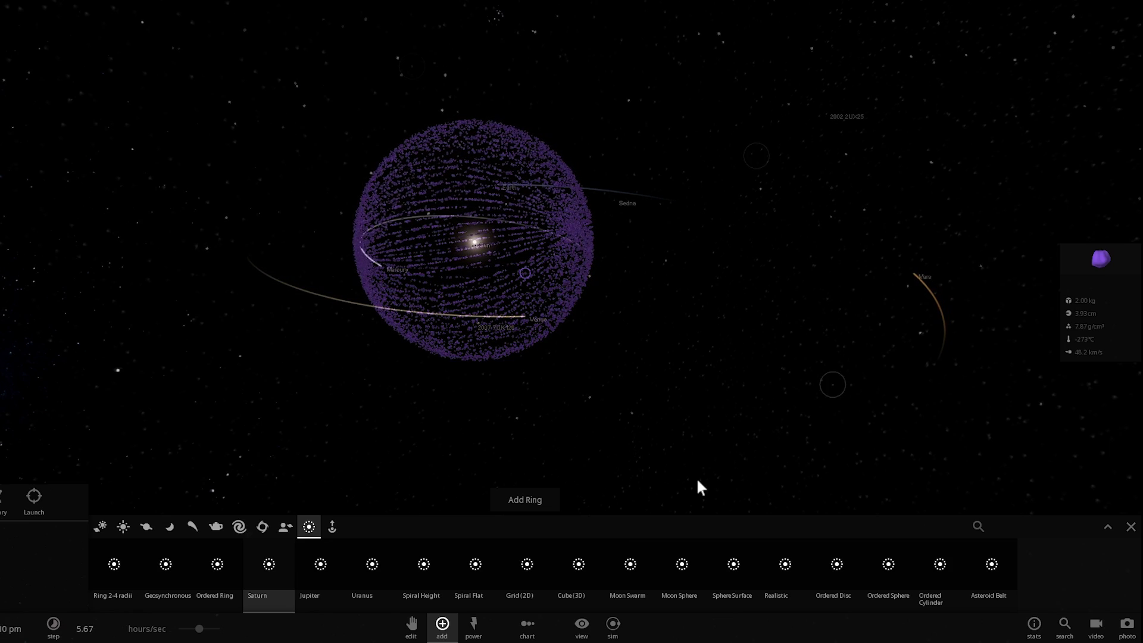
{"action": "scroll", "coordinate": [480, 231], "scroll_direction": "up", "scroll_amount": 3}
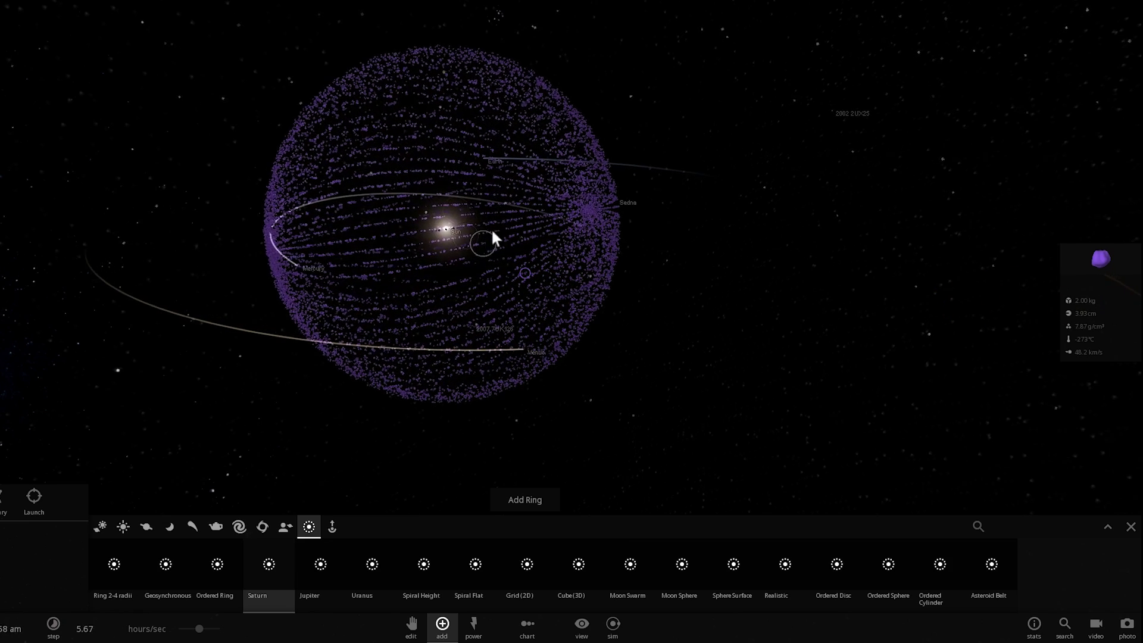
{"action": "right_click_drag", "start_coordinate": [492, 227], "coordinate": [510, 205]}
{"action": "scroll", "coordinate": [510, 237], "scroll_direction": "up", "scroll_amount": 5}
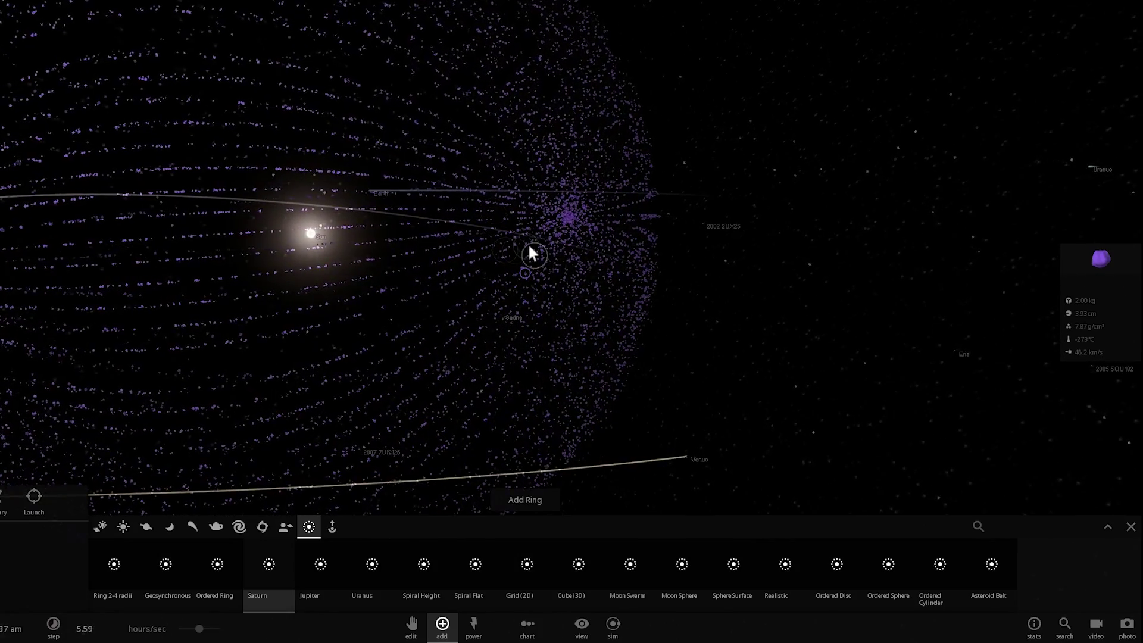
{"action": "right_click_drag", "start_coordinate": [529, 246], "coordinate": [484, 230]}
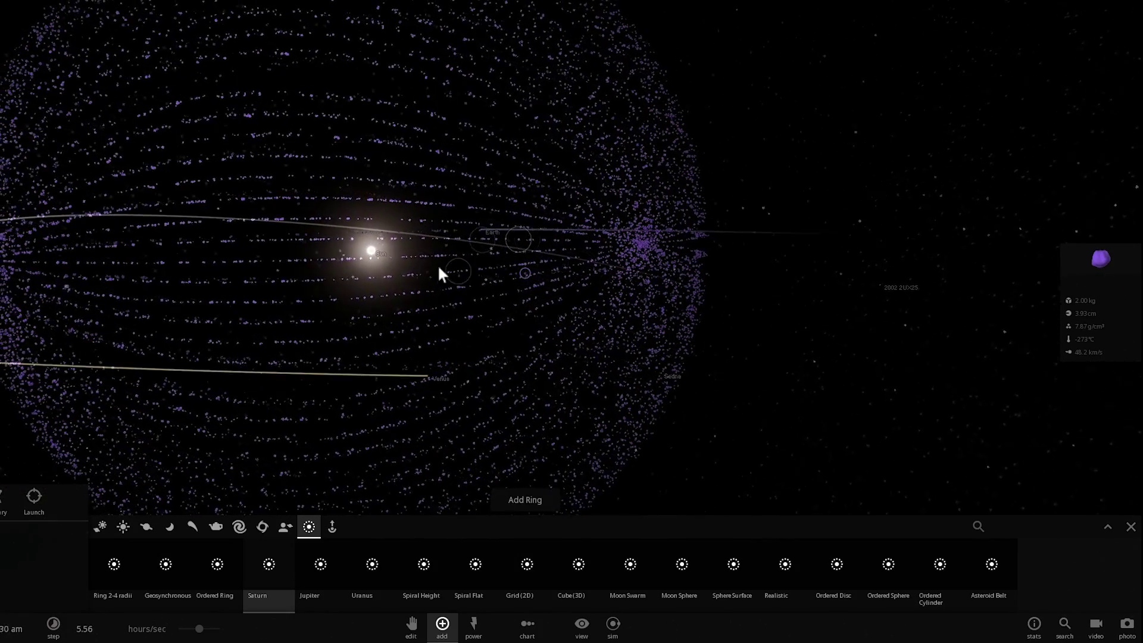
{"action": "right_click_drag", "start_coordinate": [701, 404], "coordinate": [372, 327]}
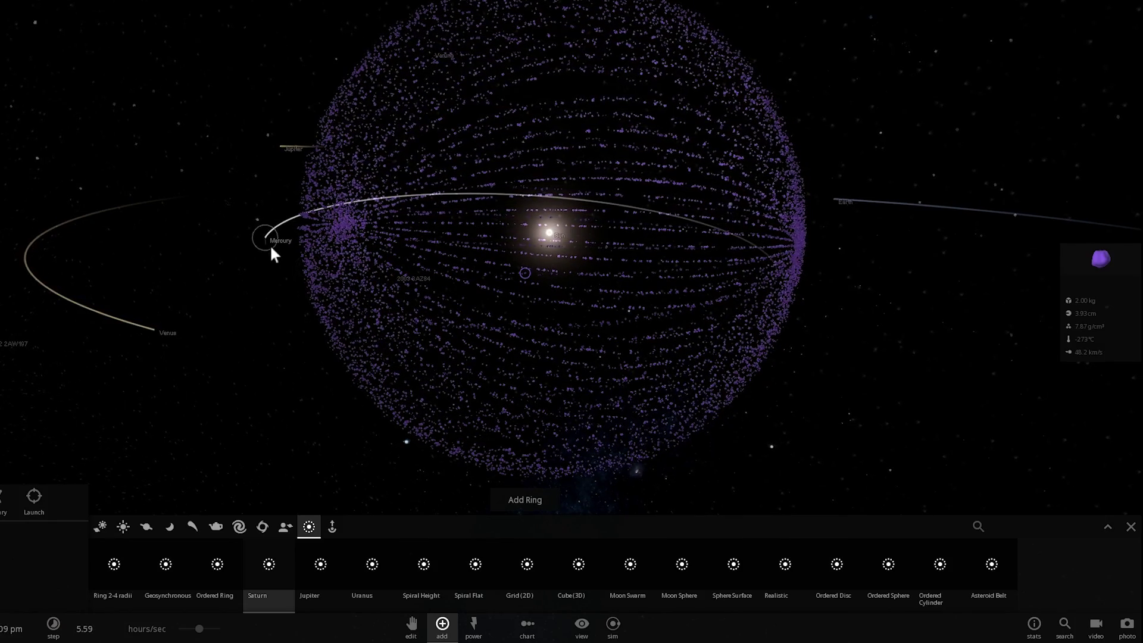
- Add a yellow silicate ring of 5000 particles around the Sun, with inner and outer radii of 278 and 284 lunar dist
{"action": "left_click", "coordinate": [153, 331]}
{"action": "right_click_drag", "start_coordinate": [268, 364], "coordinate": [399, 357]}
{"action": "scroll", "coordinate": [340, 343], "scroll_direction": "down", "scroll_amount": 3}
{"action": "left_click", "coordinate": [1088, 256]}
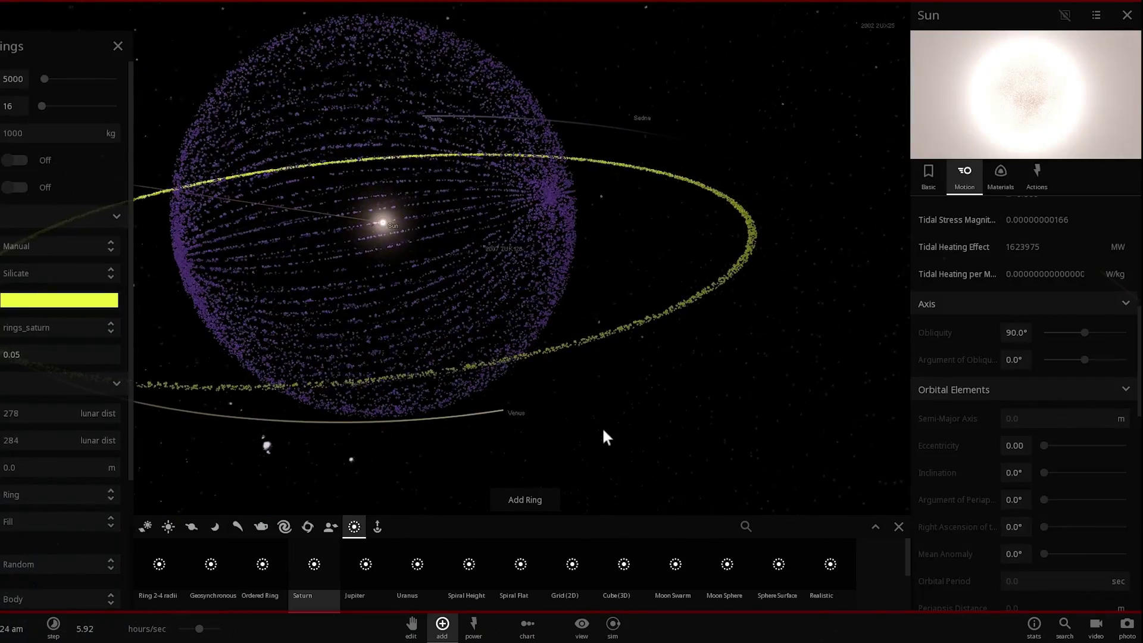
- Compare the yellow ring with Venus's orbit, selecting Venus to centre on it
{"action": "right_click_drag", "start_coordinate": [593, 372], "coordinate": [632, 410]}
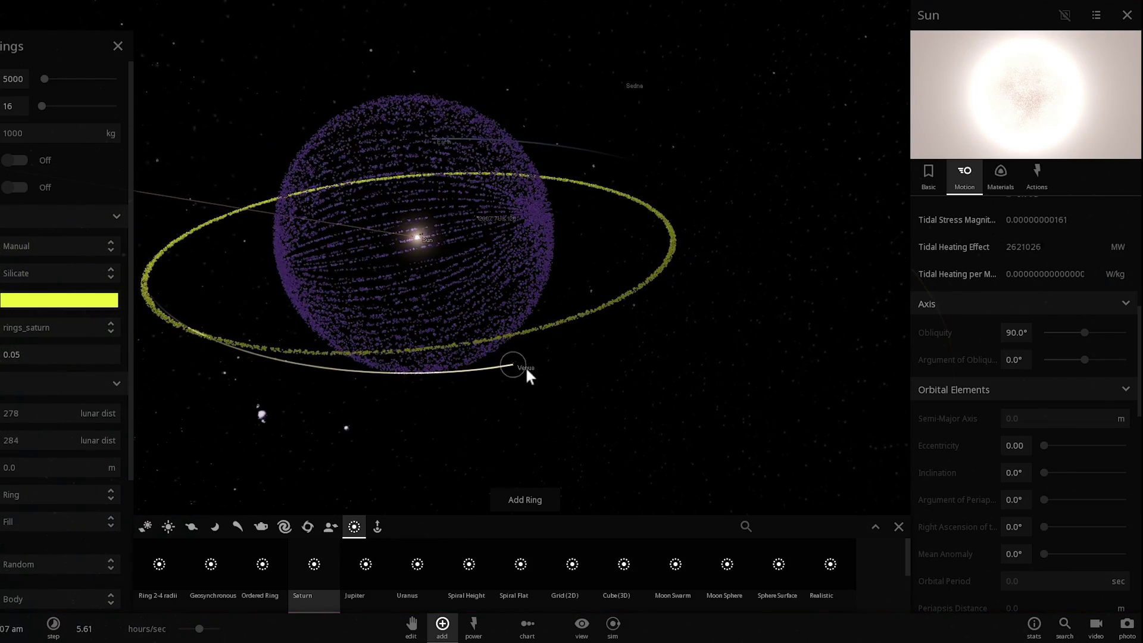
{"action": "scroll", "coordinate": [596, 368], "scroll_direction": "down", "scroll_amount": 3}
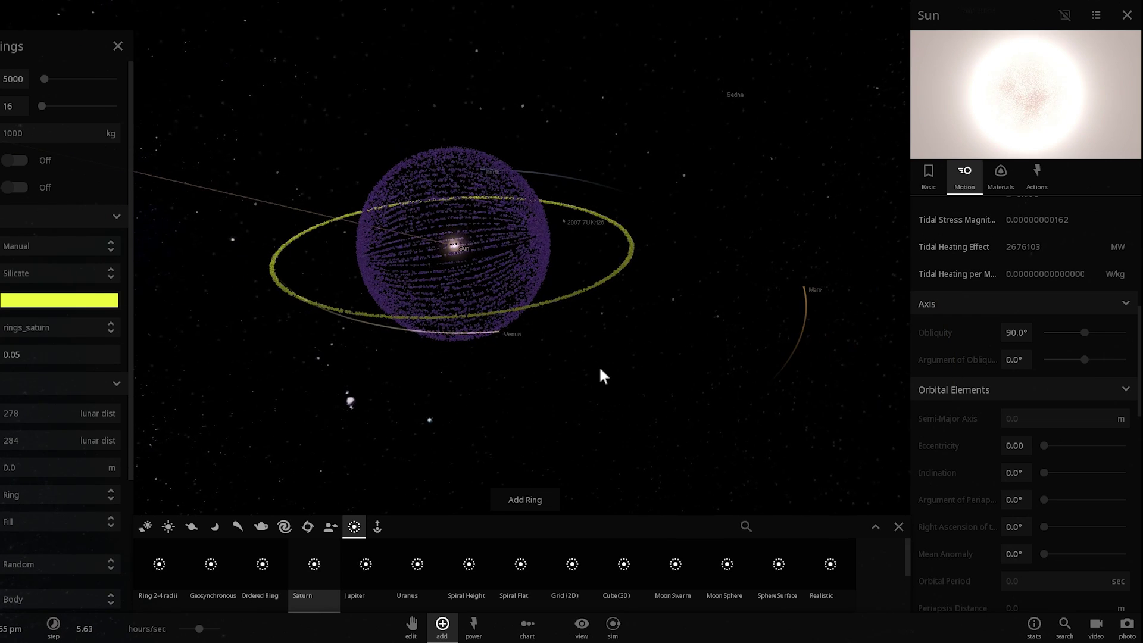
{"action": "right_click_drag", "start_coordinate": [599, 368], "coordinate": [555, 363]}
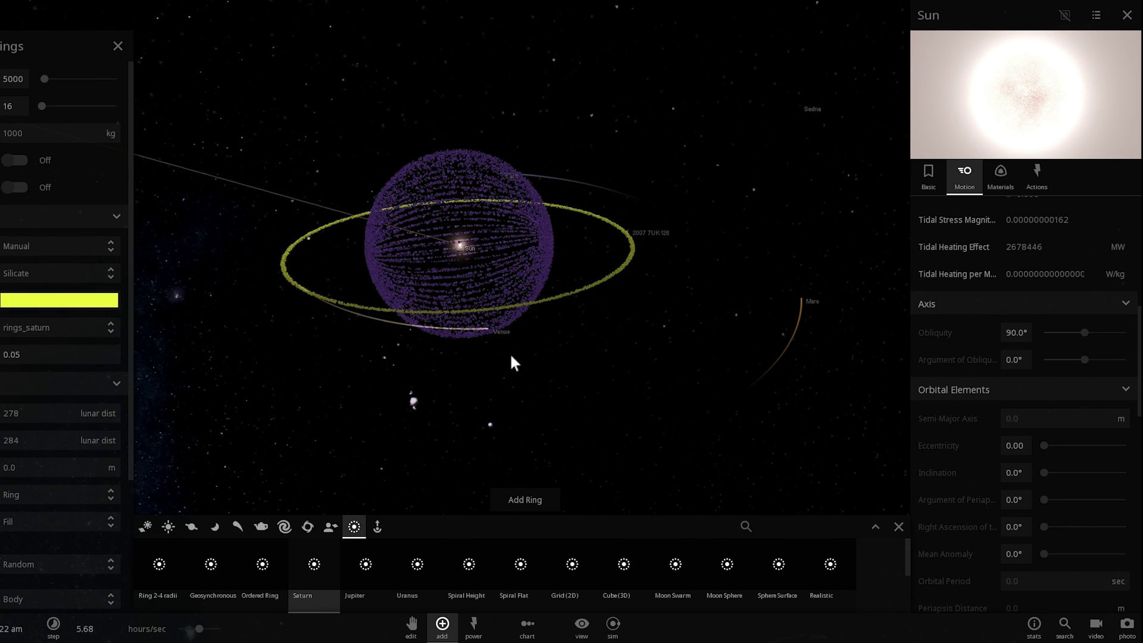
{"action": "left_click", "coordinate": [490, 342]}
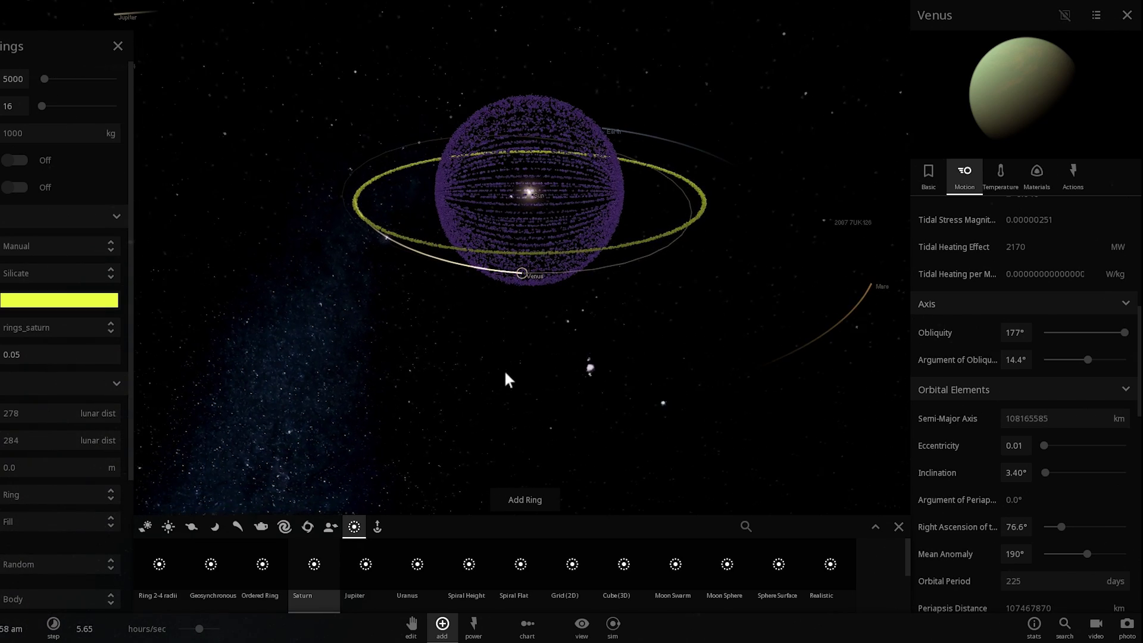
{"action": "right_click_drag", "start_coordinate": [543, 365], "coordinate": [489, 344]}
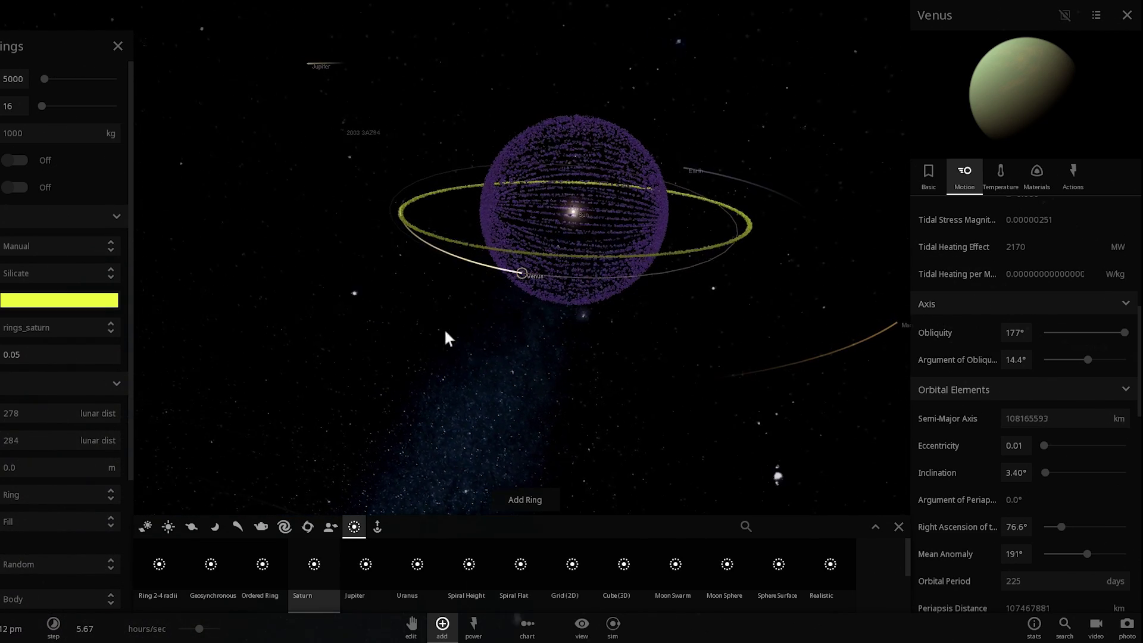
- Close the ring settings, the object catalogue and Venus's properties to clear the view of the whole swarm
{"action": "left_click", "coordinate": [113, 48]}
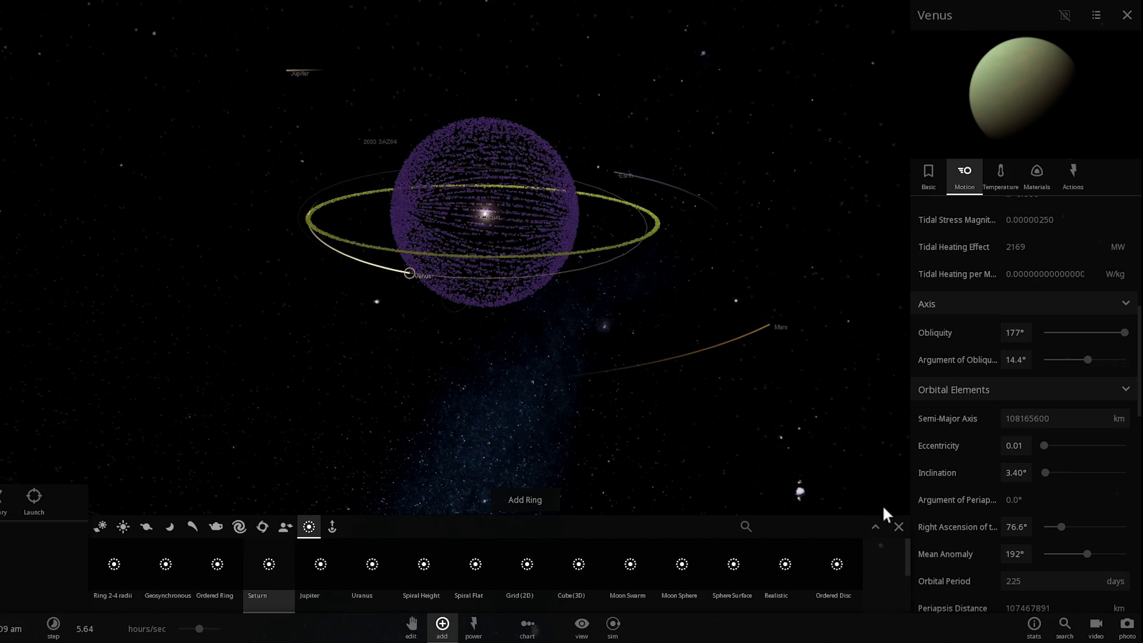
{"action": "left_click", "coordinate": [899, 526]}
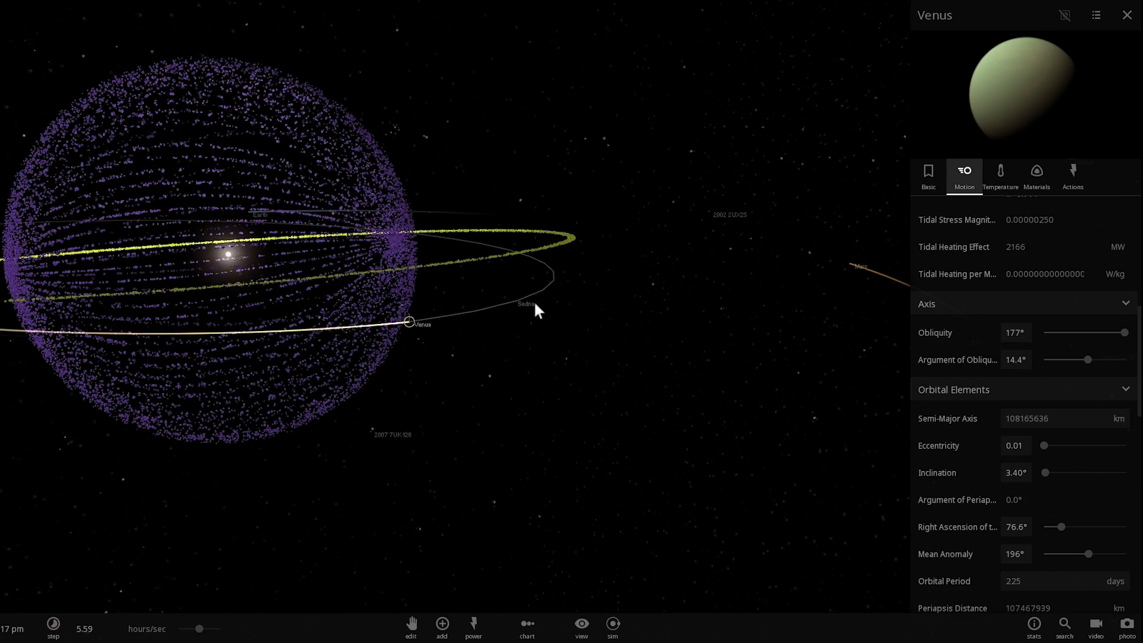
{"action": "left_click", "coordinate": [1127, 16]}
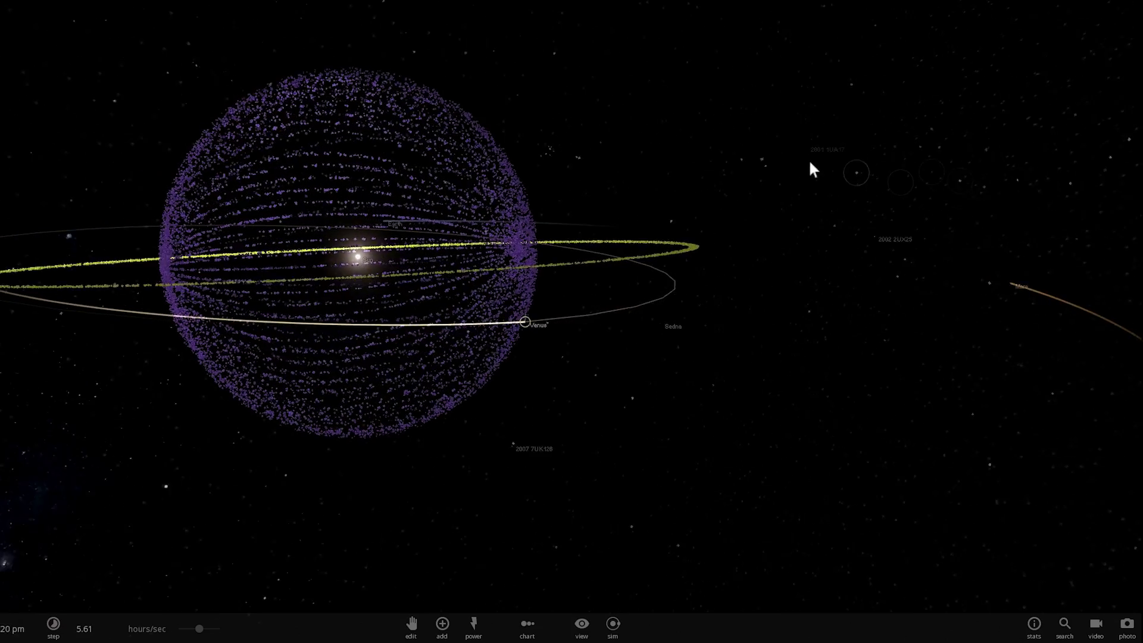
{"action": "left_click_drag", "start_coordinate": [810, 162], "coordinate": [693, 172]}
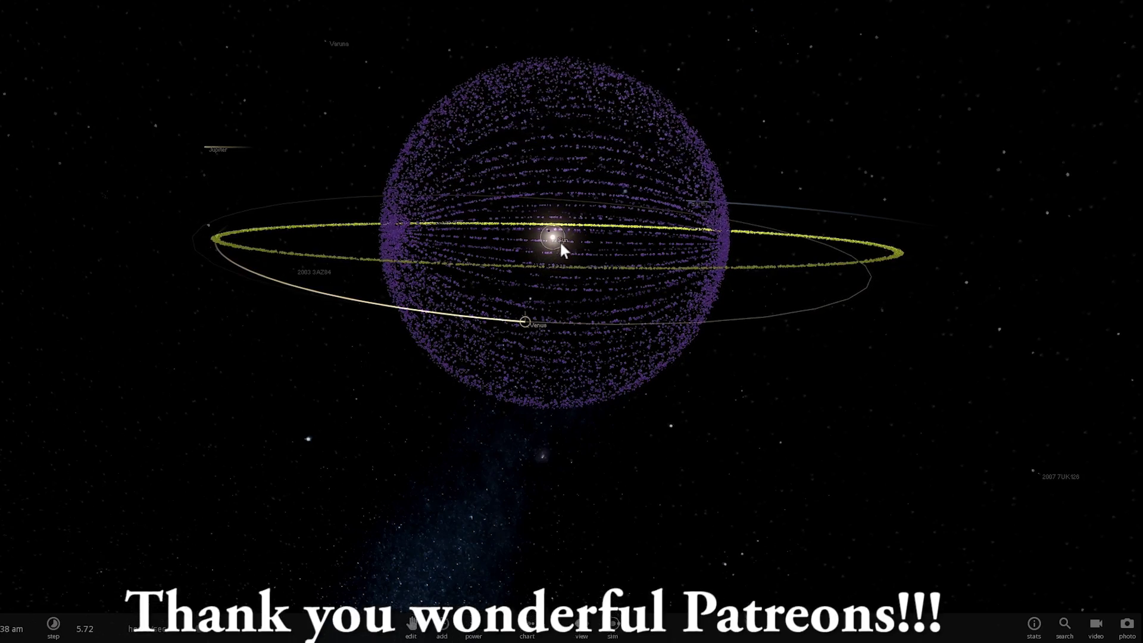
{"action": "scroll", "coordinate": [561, 245], "scroll_direction": "down", "scroll_amount": 5}
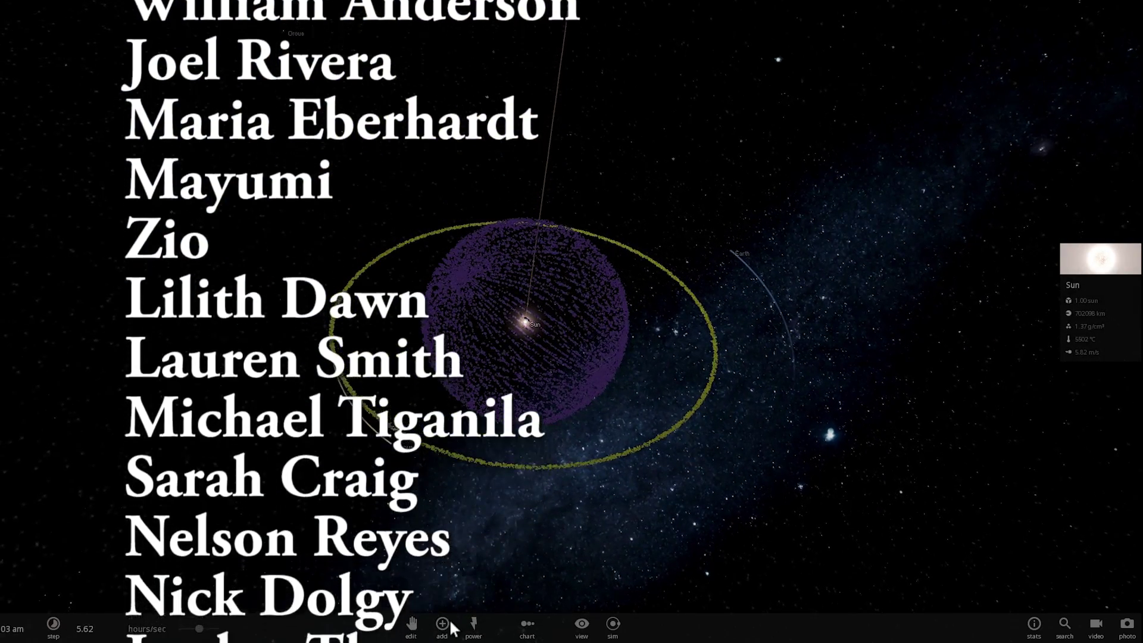
- Explode the Sun with the Explode power and leave the tool
{"action": "left_click", "coordinate": [469, 629]}
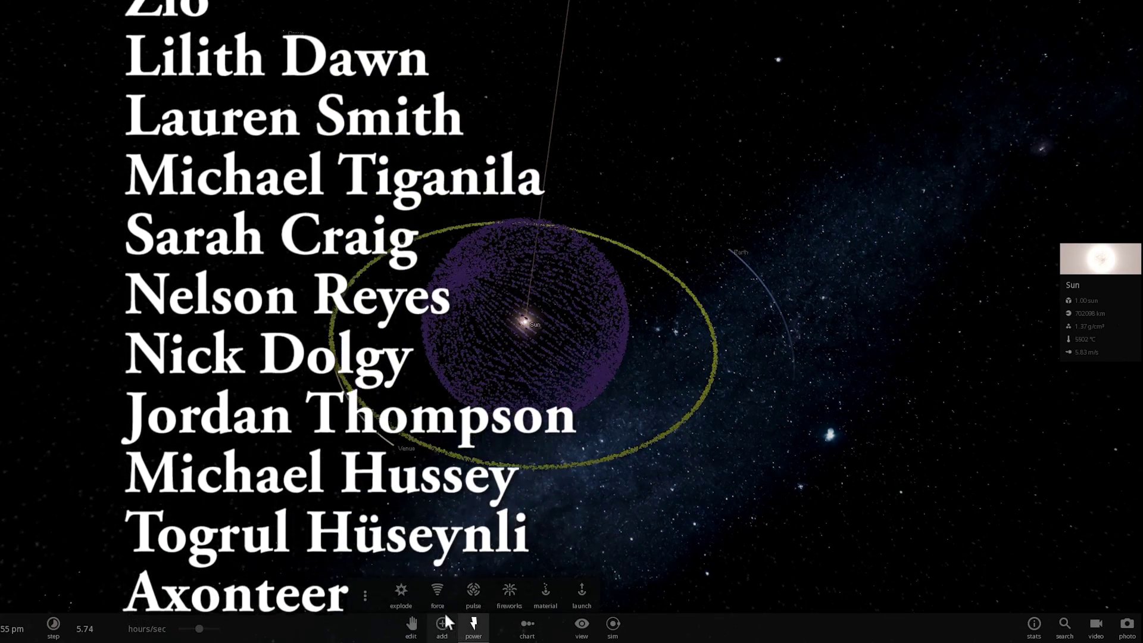
{"action": "left_click", "coordinate": [401, 602]}
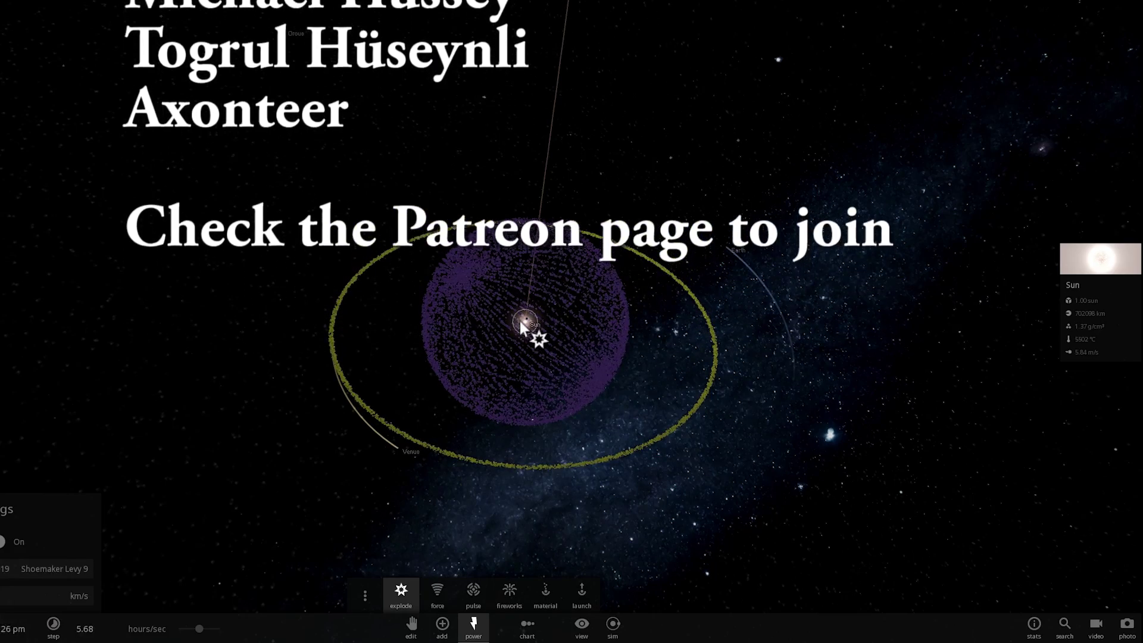
{"action": "left_click", "coordinate": [521, 320]}
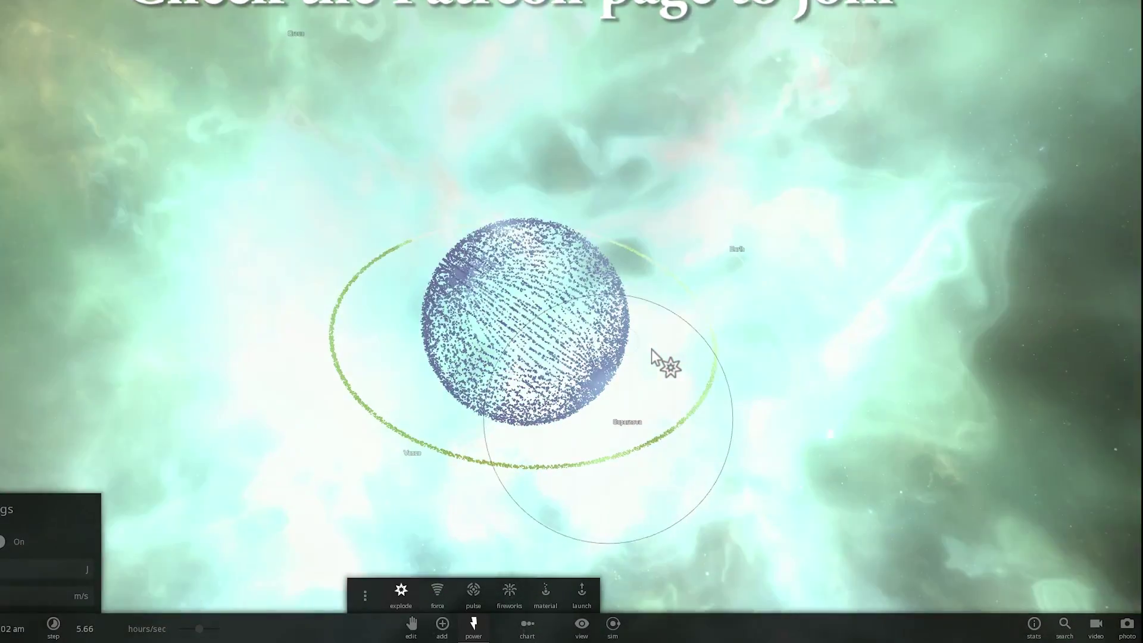
{"action": "key", "text": "Escape"}
- Raise the simulation speed to about 4.4 days/sec and examine the swarm and yellow ring after the explosion
{"action": "scroll", "coordinate": [649, 355], "scroll_direction": "up", "scroll_amount": 4}
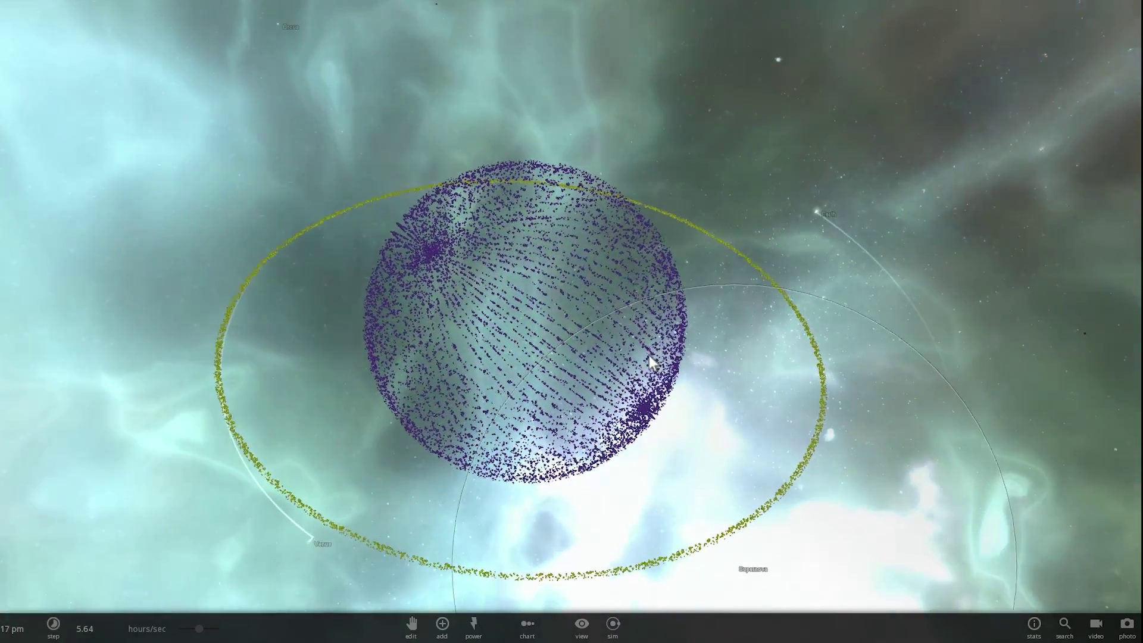
{"action": "left_click_drag", "start_coordinate": [684, 356], "coordinate": [664, 287]}
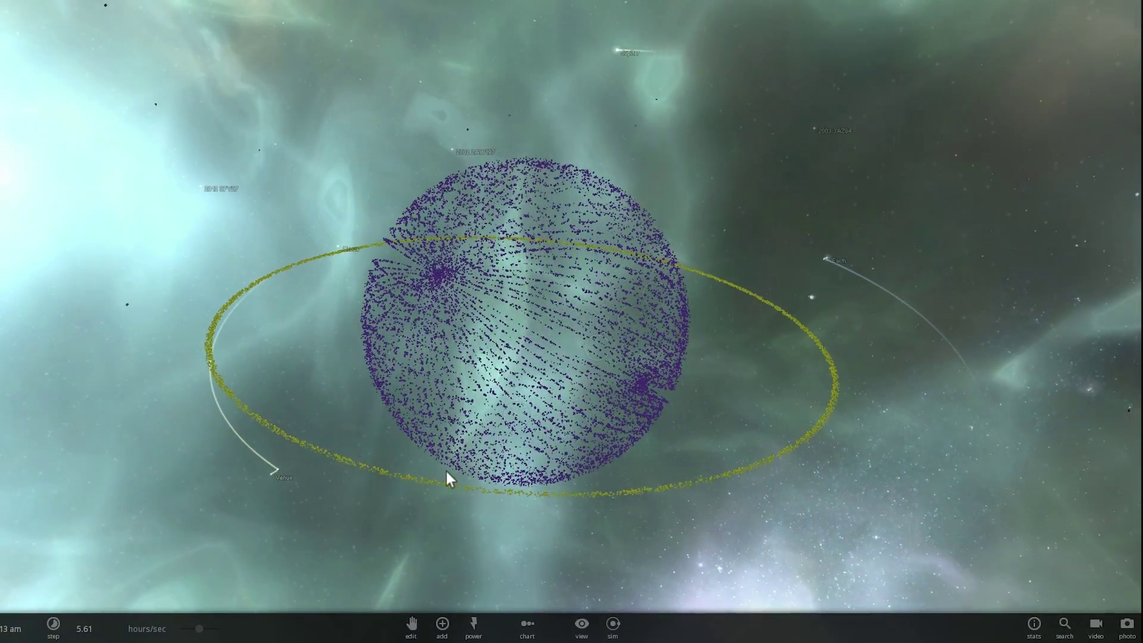
{"action": "scroll", "coordinate": [502, 355], "scroll_direction": "up", "scroll_amount": 3}
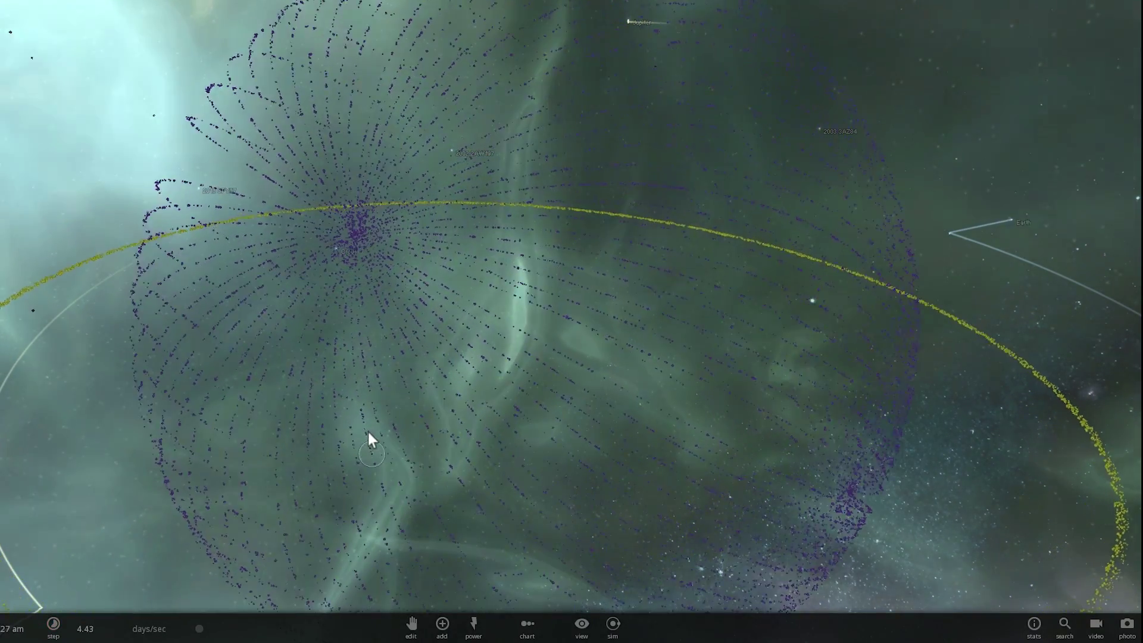
{"action": "scroll", "coordinate": [370, 433], "scroll_direction": "down", "scroll_amount": 5}
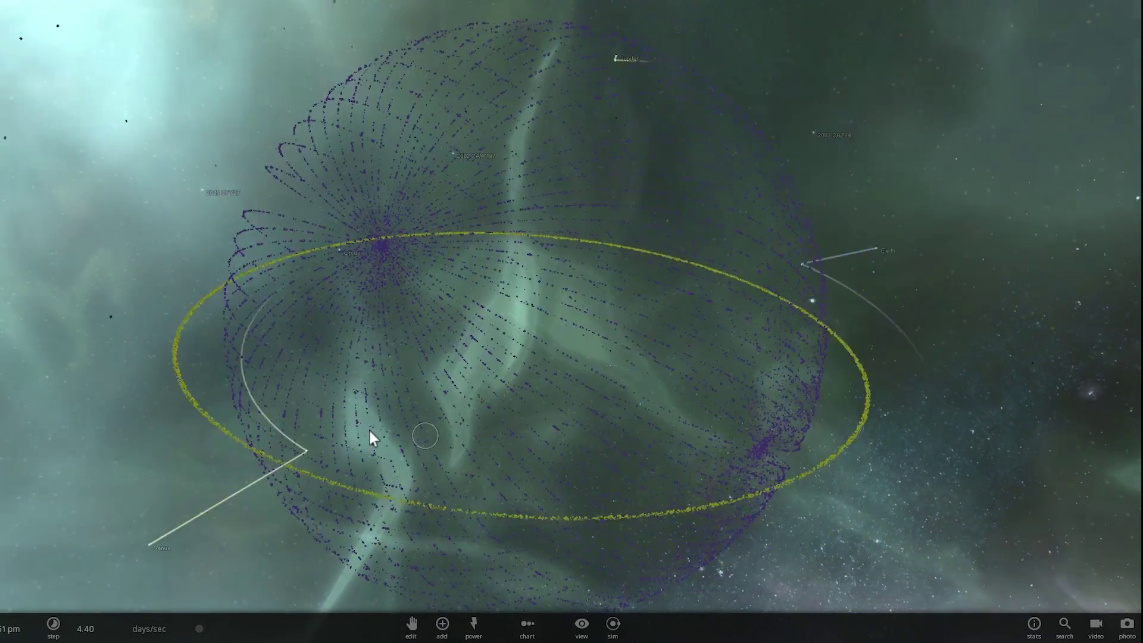